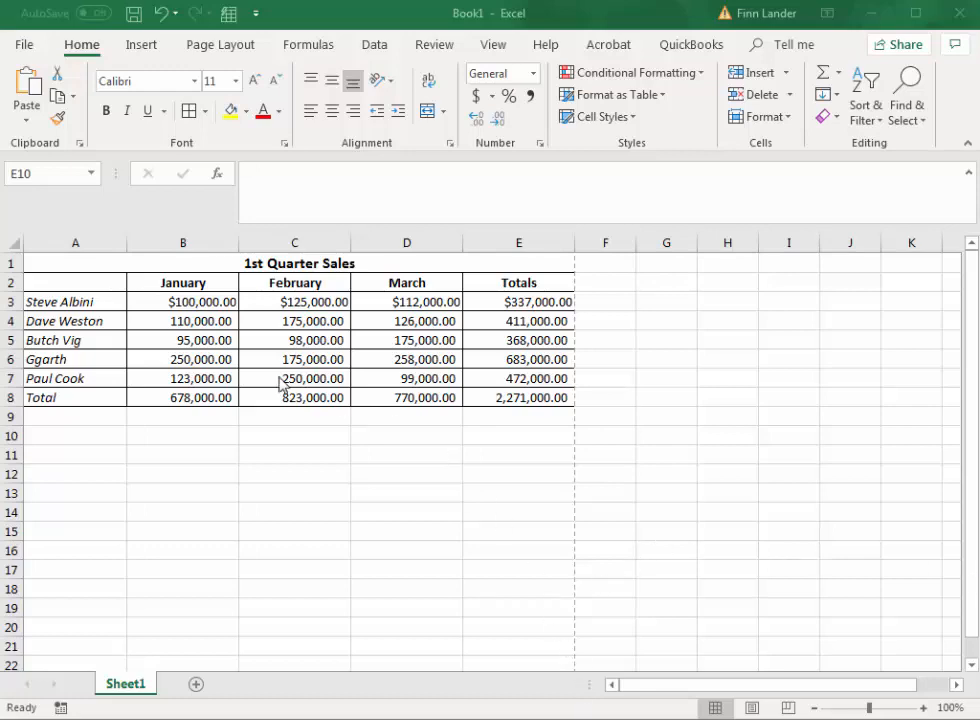
Label cell A9 "Number of salespeople" and autofit column A to the text.
left_click(93, 420)
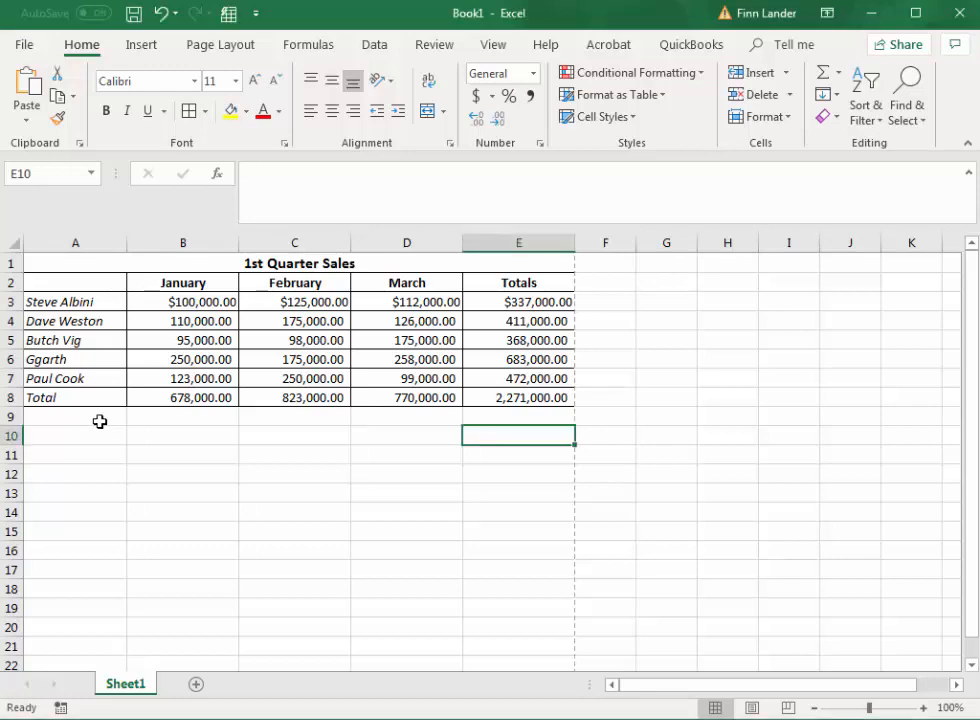
left_click(87, 416)
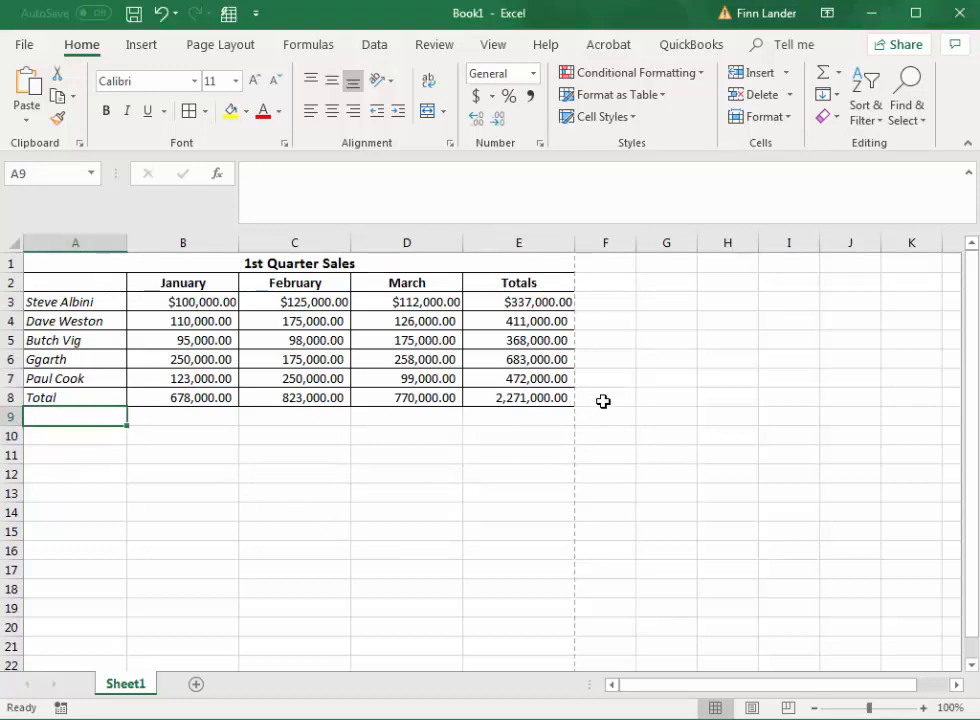
type("Number of")
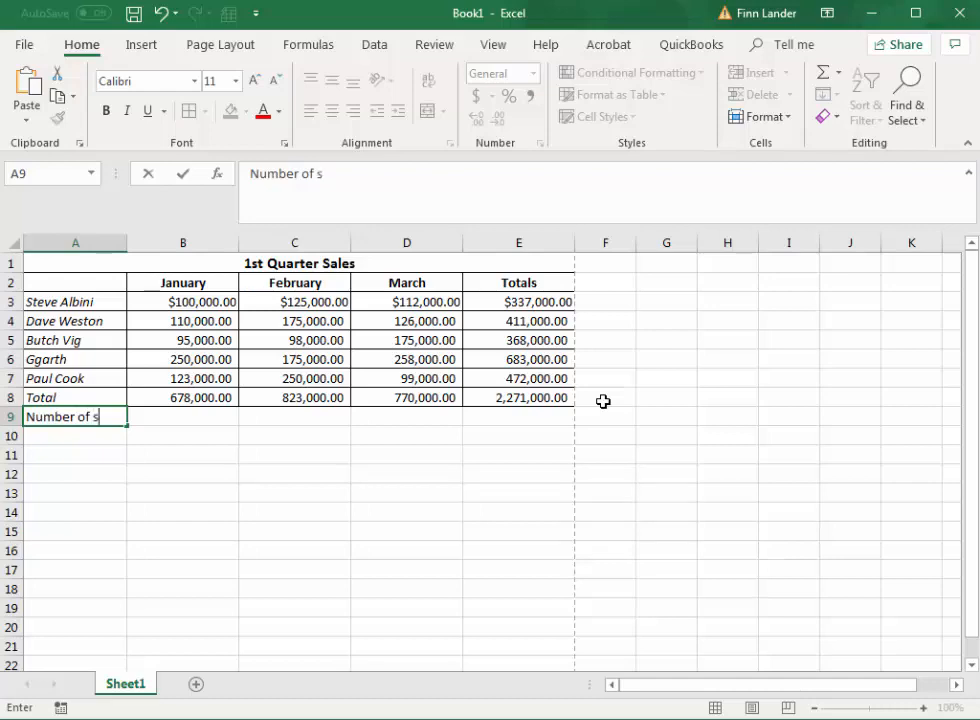
type("salespeo")
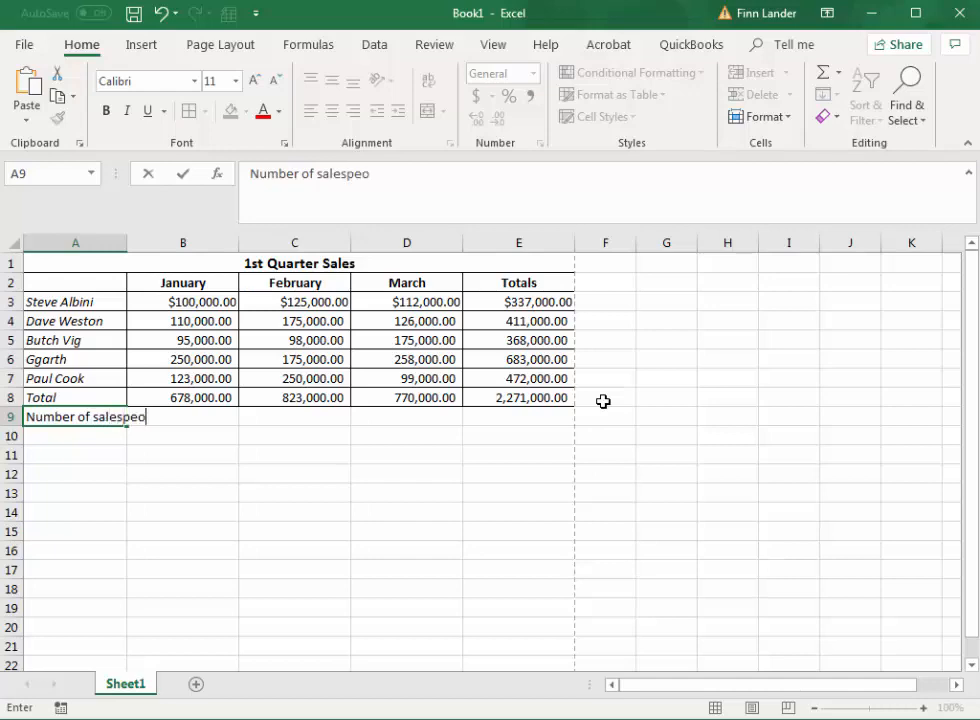
type("ple")
key("Tab")
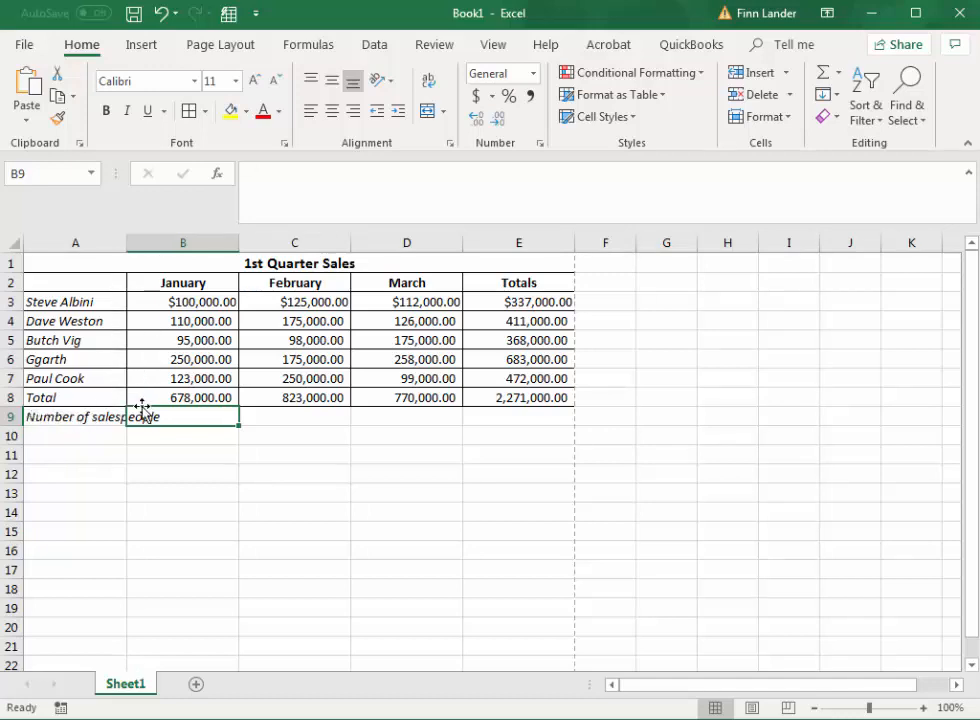
double_click(128, 242)
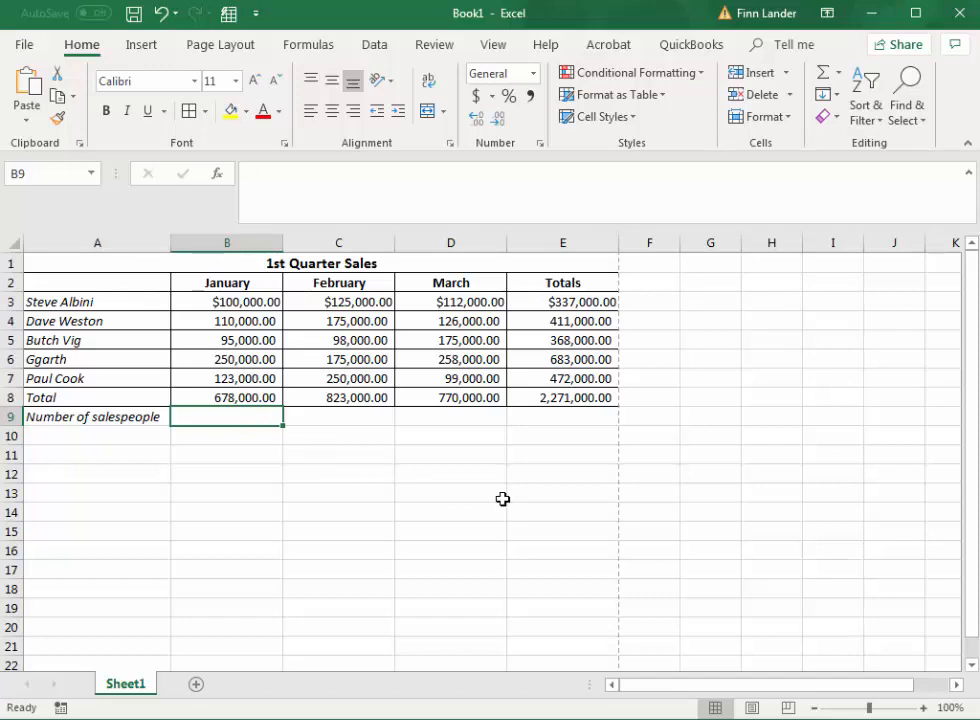
Start a COUNT formula in B9 with the January range B3:B8 as its argument.
type("=")
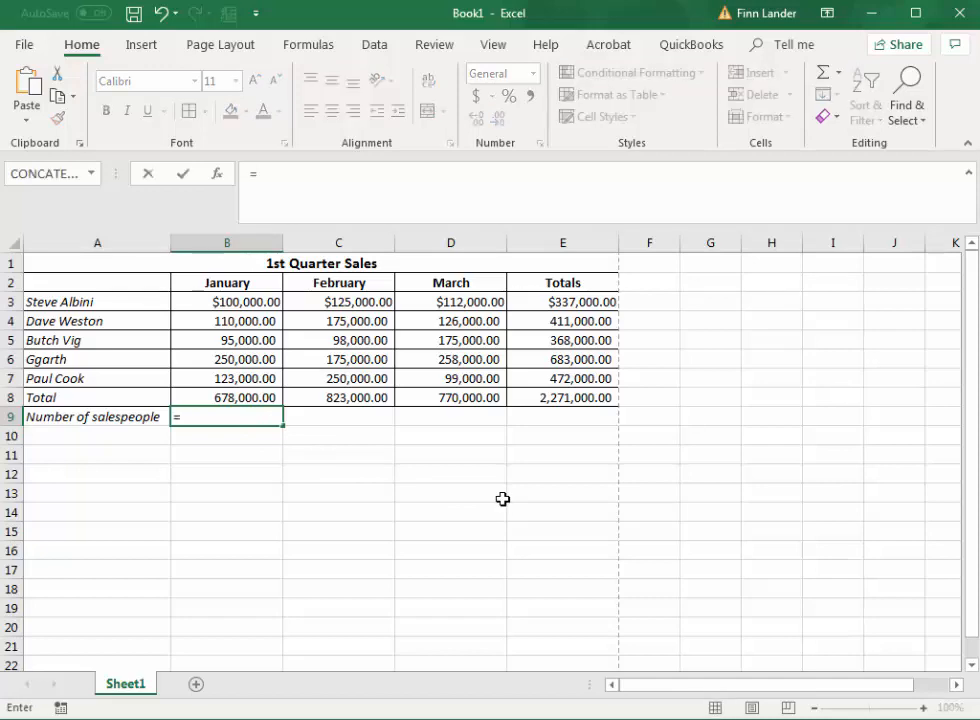
type("cou")
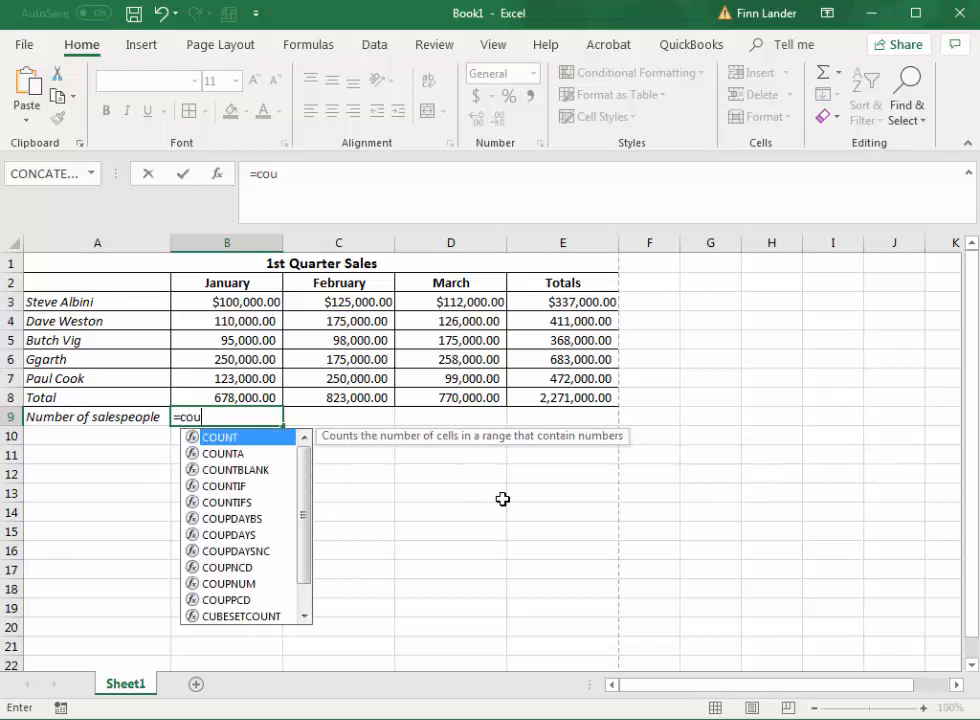
type("nt(")
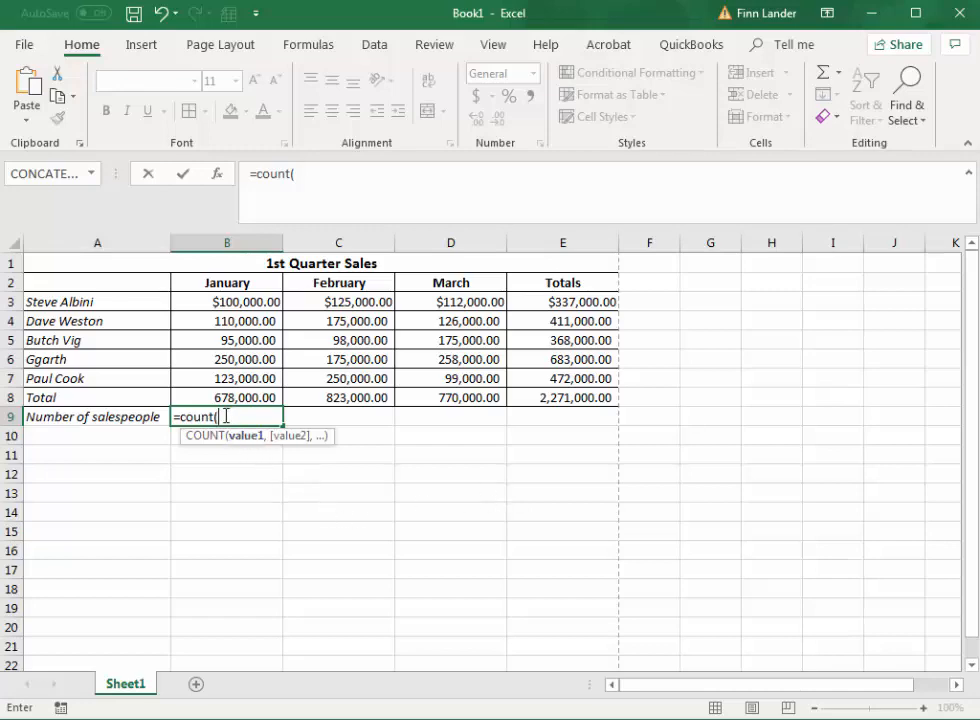
left_click(229, 302)
left_click_drag(229, 302, 234, 392)
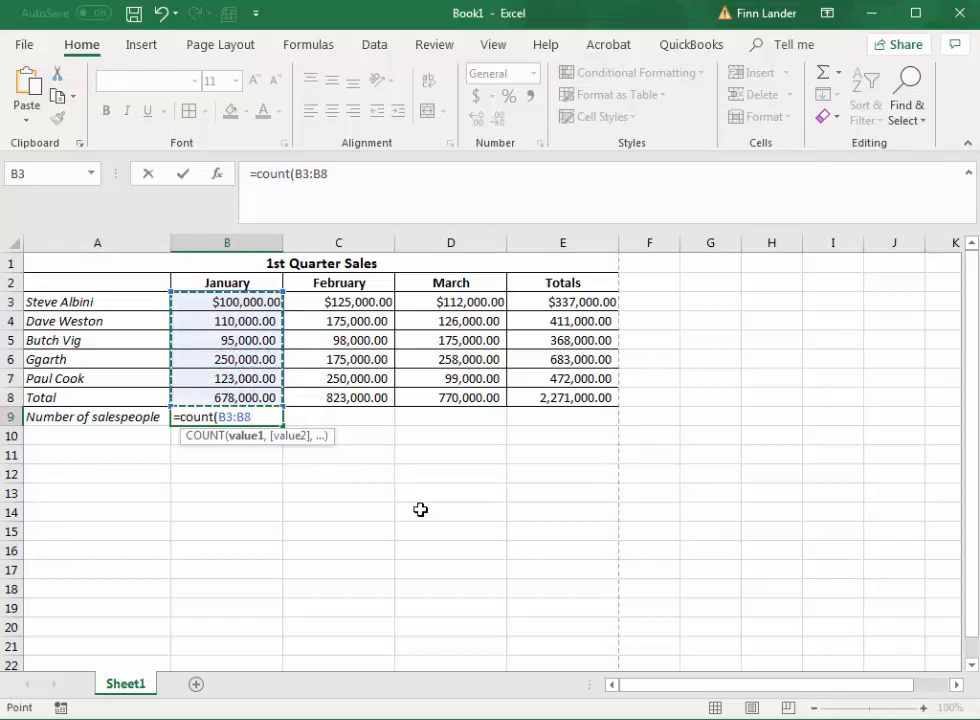
Try the separate cells E5, D6, D3, C4, B6 and B3 as the COUNT formula's arguments.
left_click(564, 341)
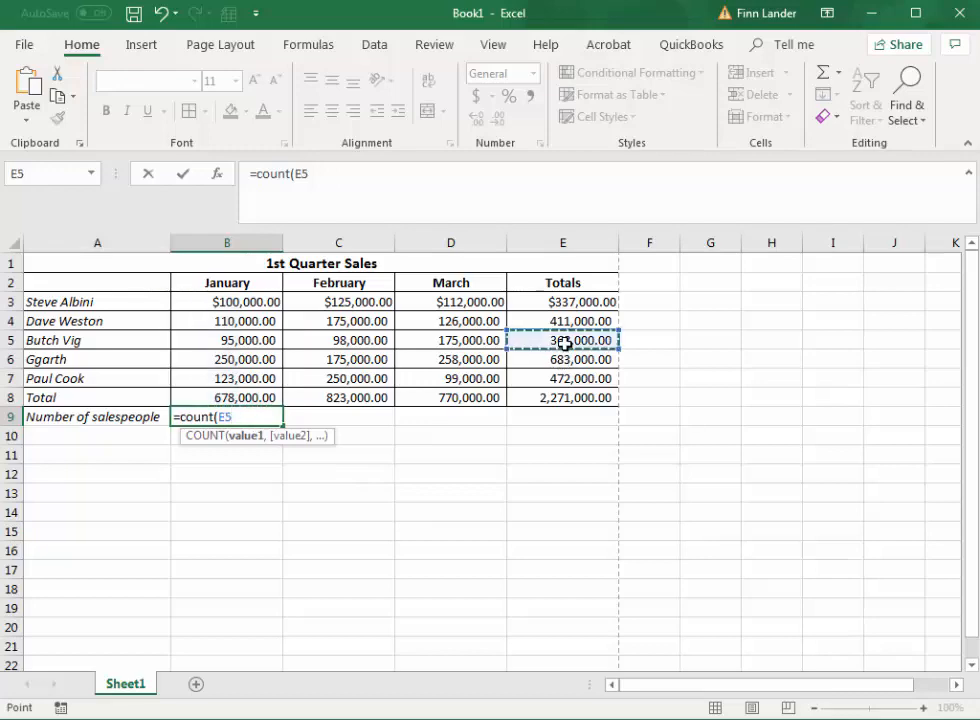
left_click(487, 362, "ctrl")
left_click(450, 303, "ctrl")
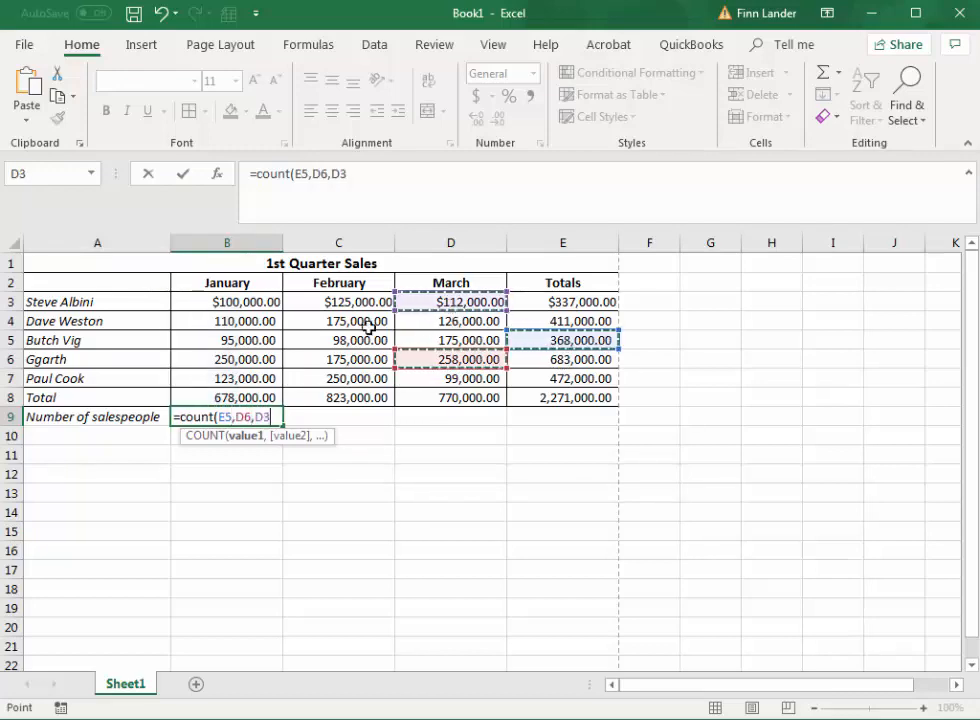
left_click(370, 322, "ctrl")
left_click(232, 359, "ctrl")
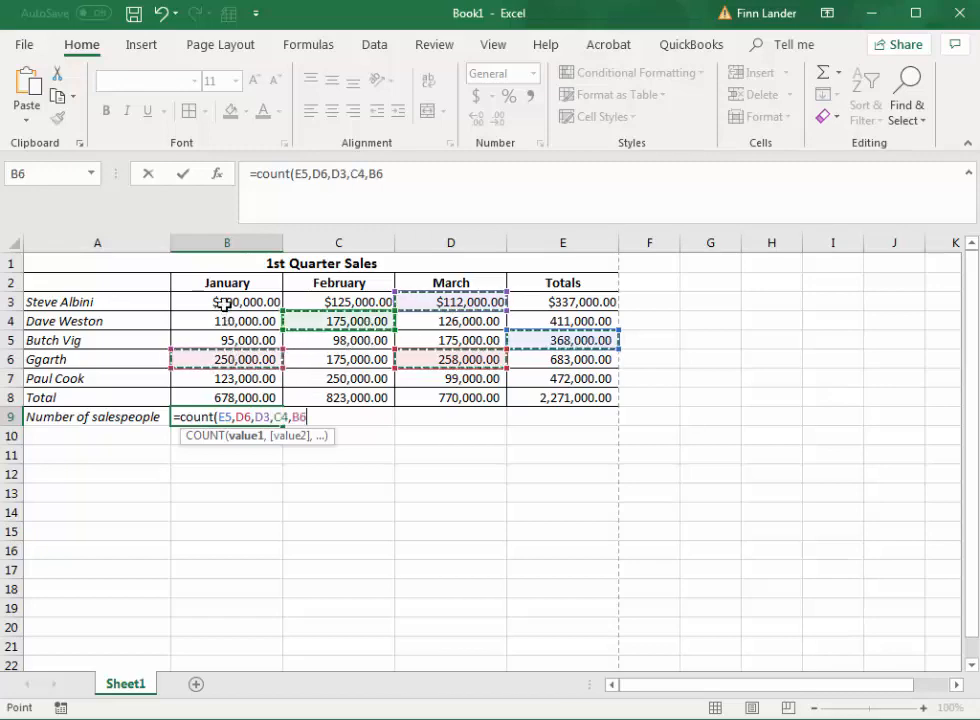
left_click(225, 302, "ctrl")
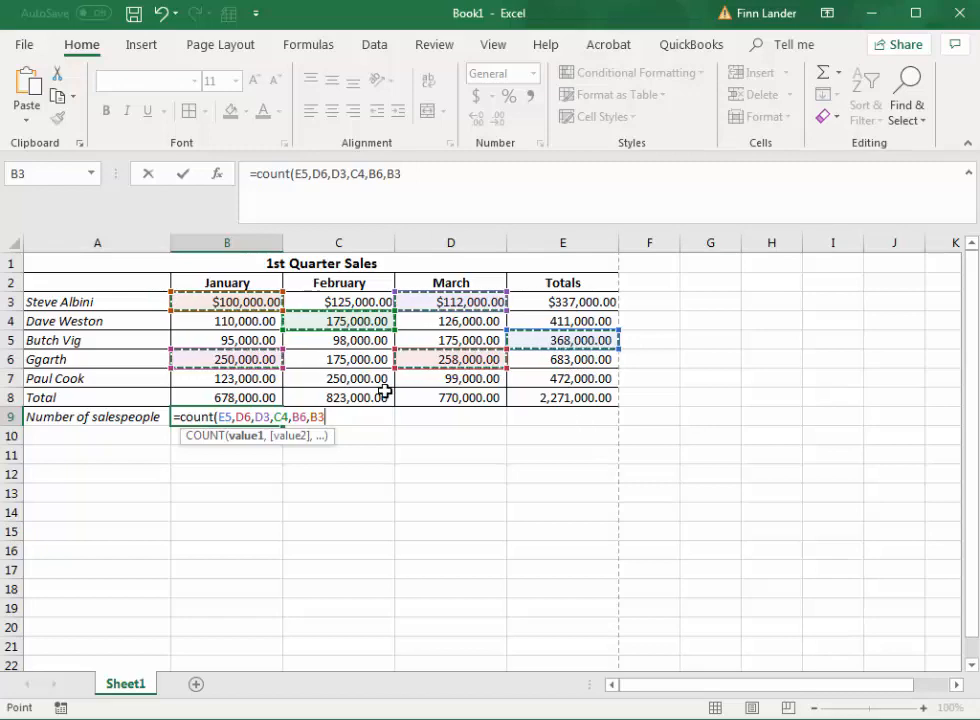
Try the non-adjacent ranges C3:C8 and E3:E8 as the COUNT formula's arguments.
left_click_drag(365, 398, 361, 300)
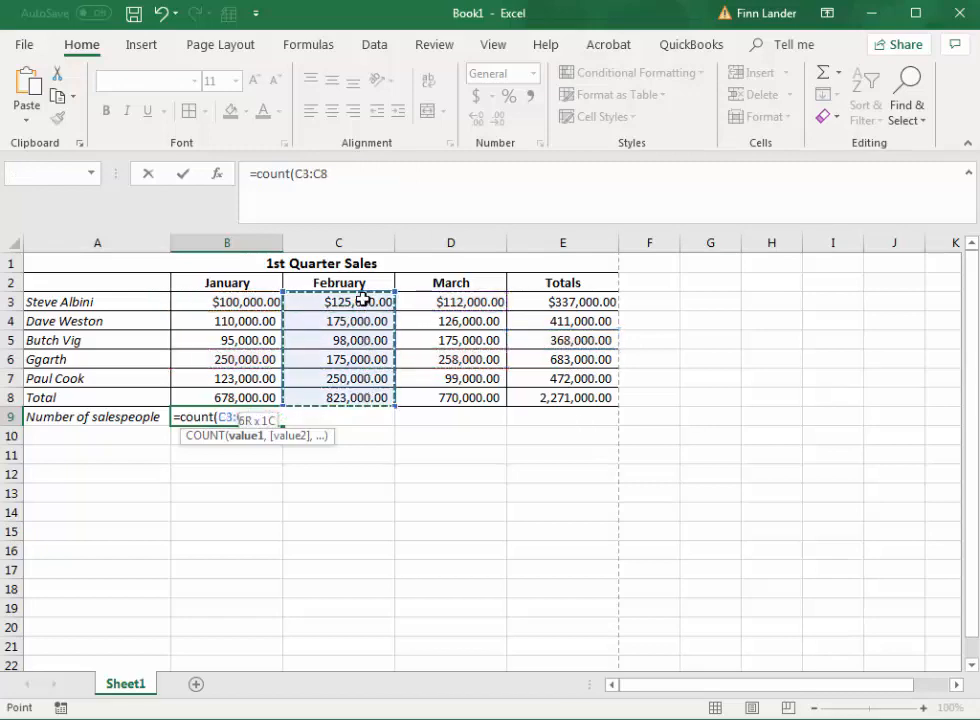
type(",")
left_click_drag(586, 304, 592, 396)
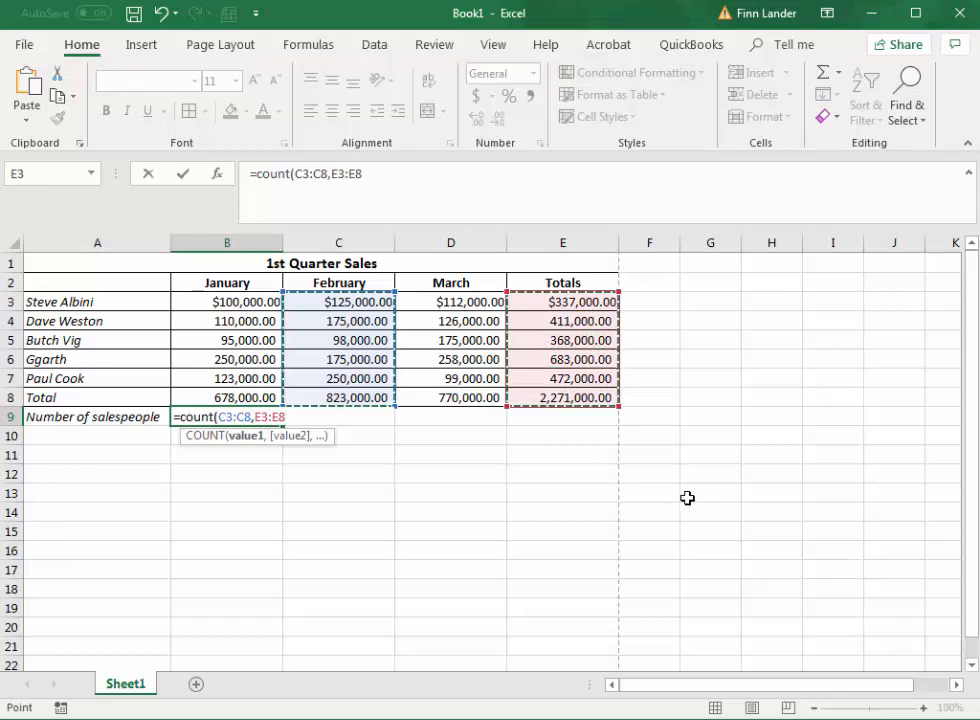
Try the four ranges B3:B8, D3:D8, E3:E8 and C3:C8 in the COUNT formula, and replace them with blank cell E12.
left_click_drag(214, 301, 250, 395)
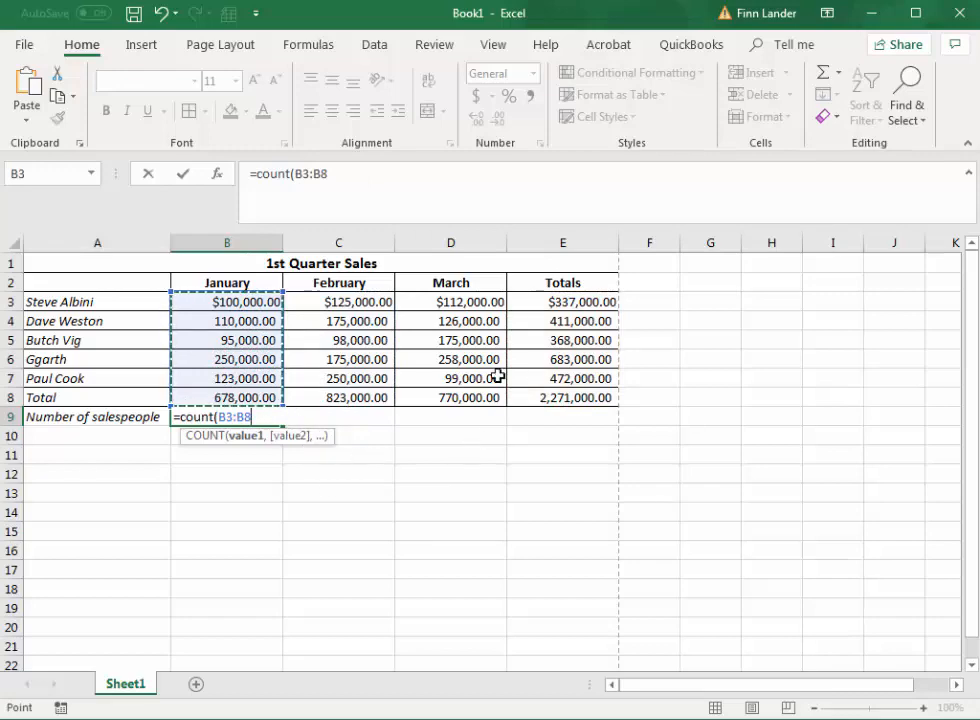
type(",")
left_click_drag(471, 310, 455, 399)
type(",")
left_click_drag(586, 306, 580, 395)
type(",")
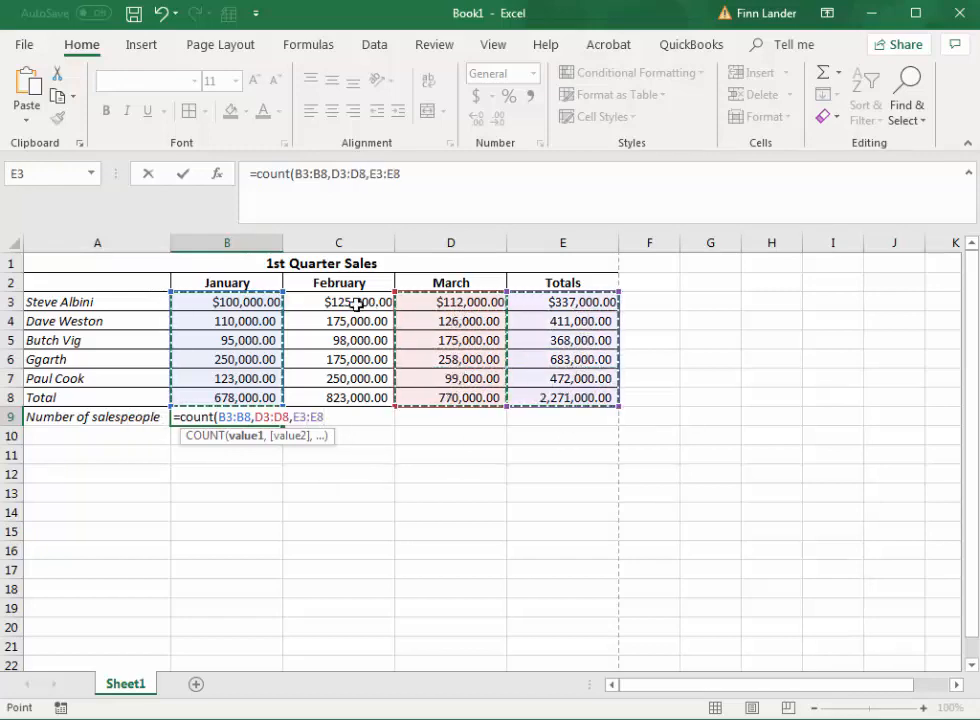
left_click_drag(357, 303, 346, 397)
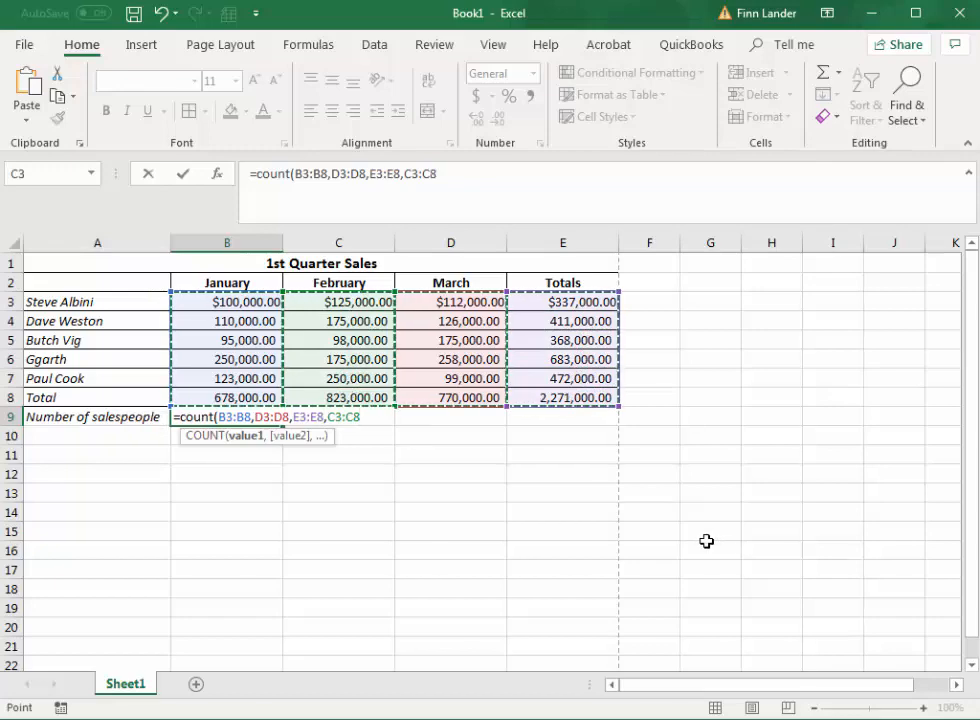
left_click(564, 466)
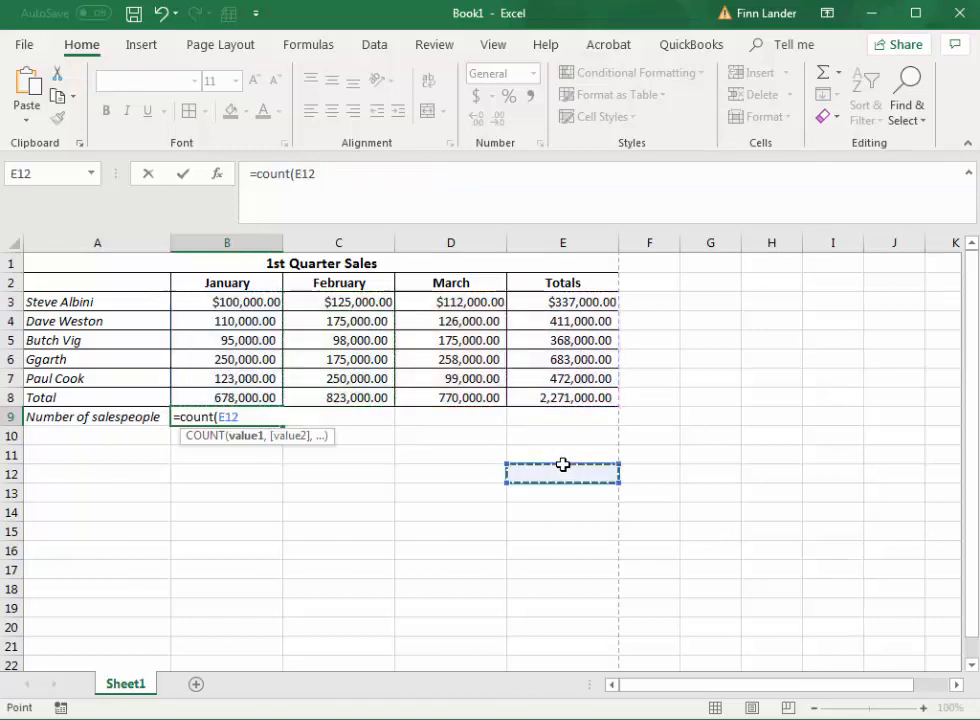
Complete the COUNT formula in B9 with the range B3:B8 and fill it across through E9.
left_click_drag(249, 302, 228, 398)
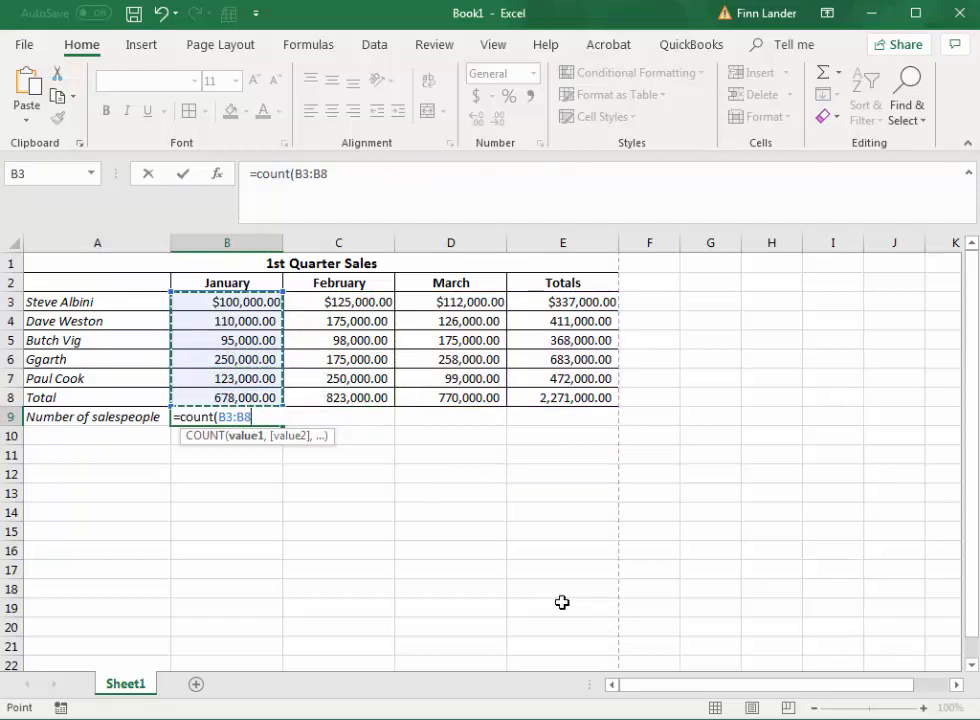
type(")")
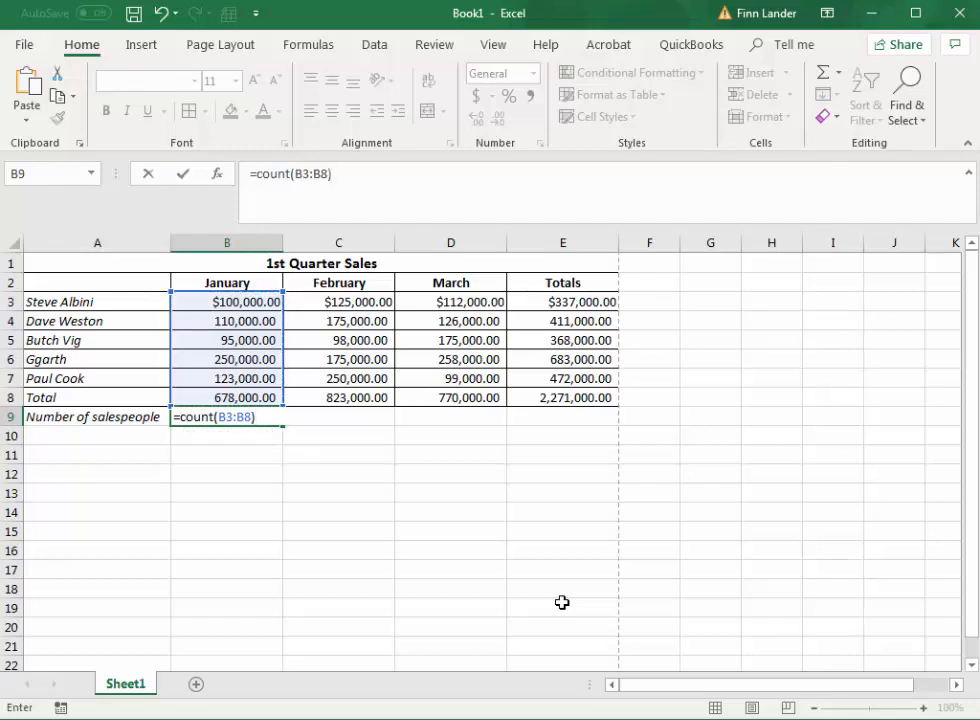
key("Return")
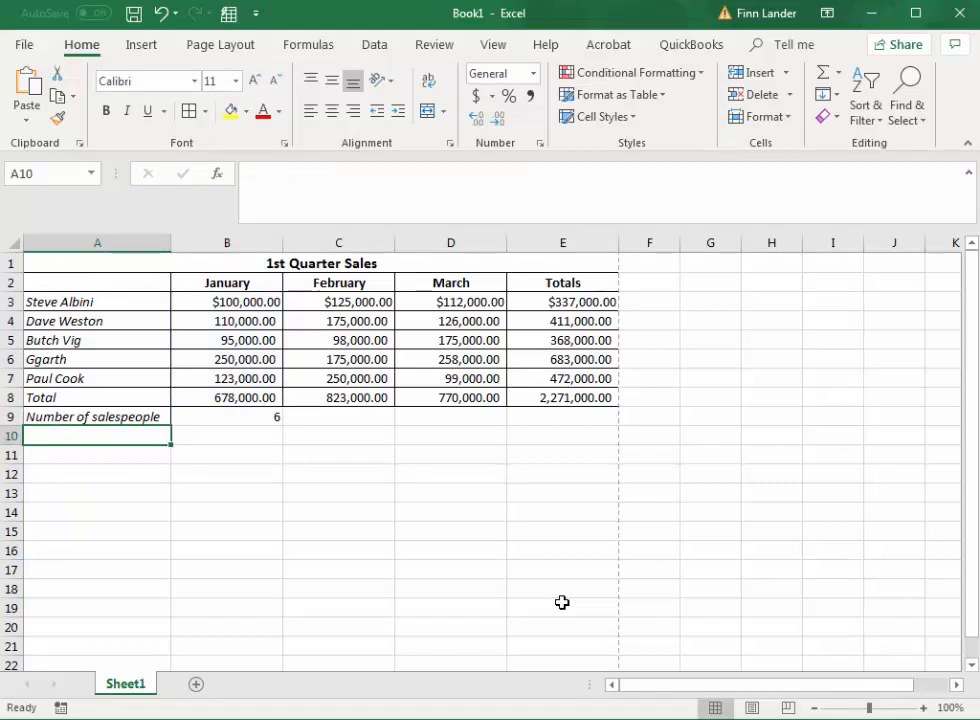
left_click(263, 419)
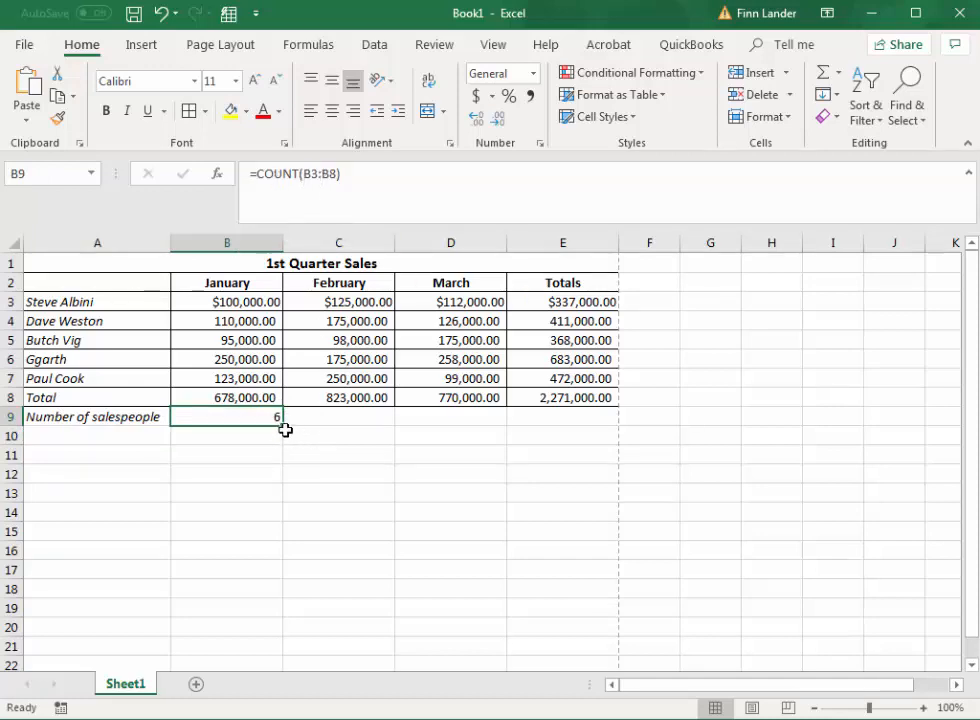
left_click_drag(285, 428, 592, 419)
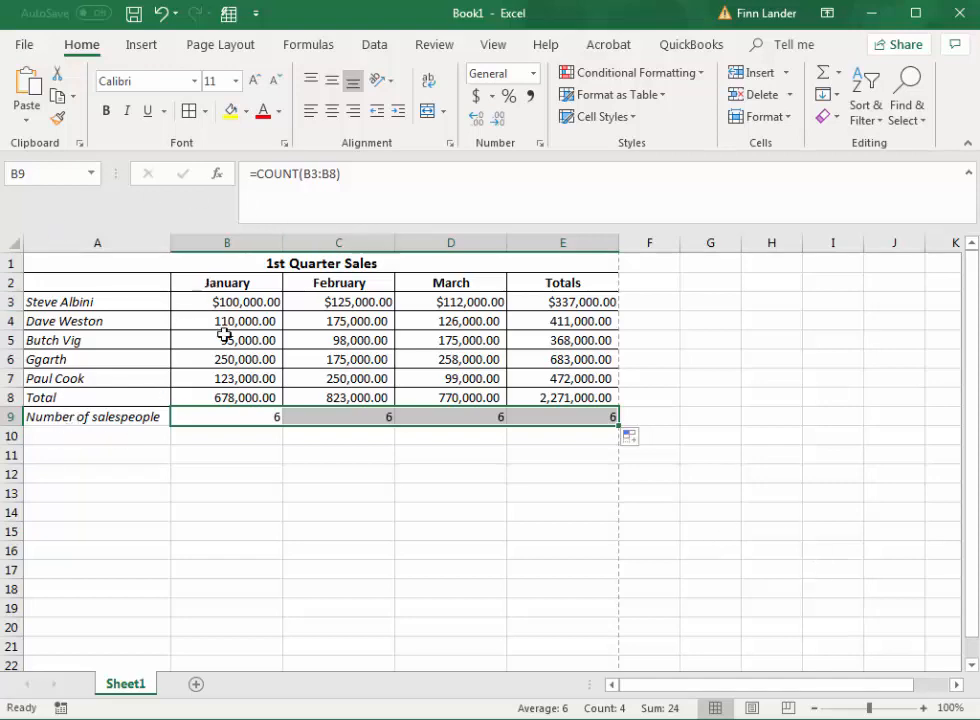
Label cell A10 "sales average" below the number of salespeople.
left_click(77, 440)
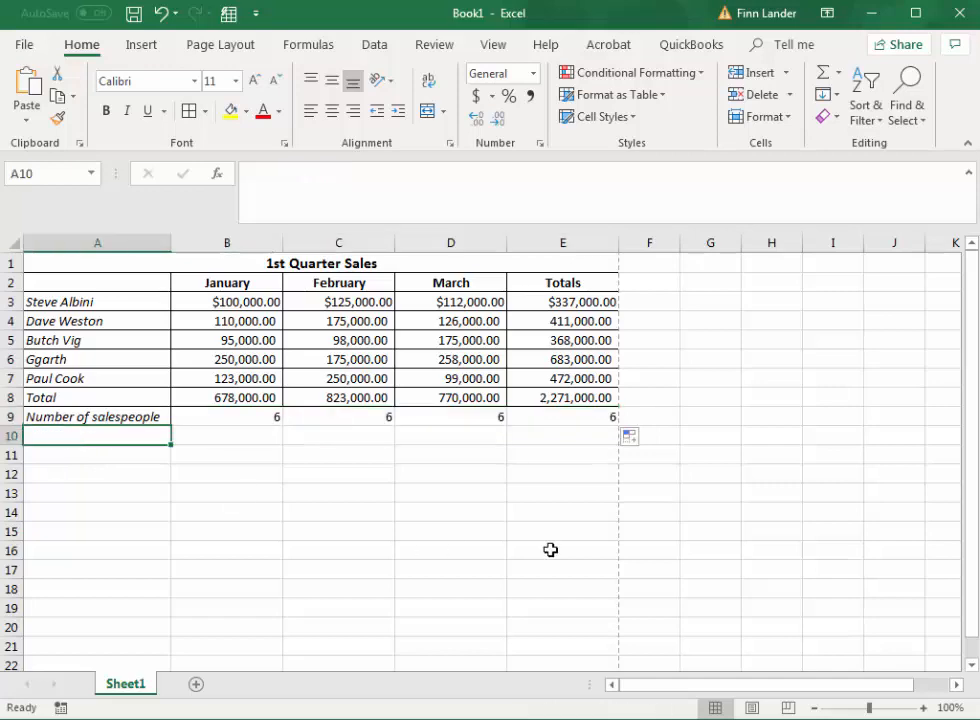
type("salee")
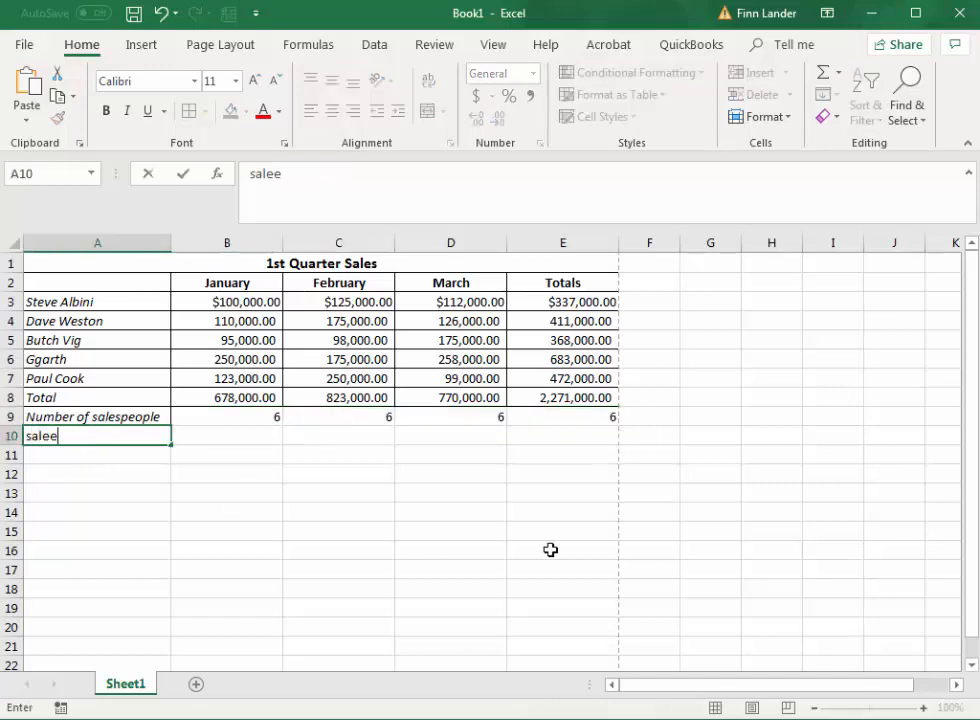
key("BackSpace")
type("s average")
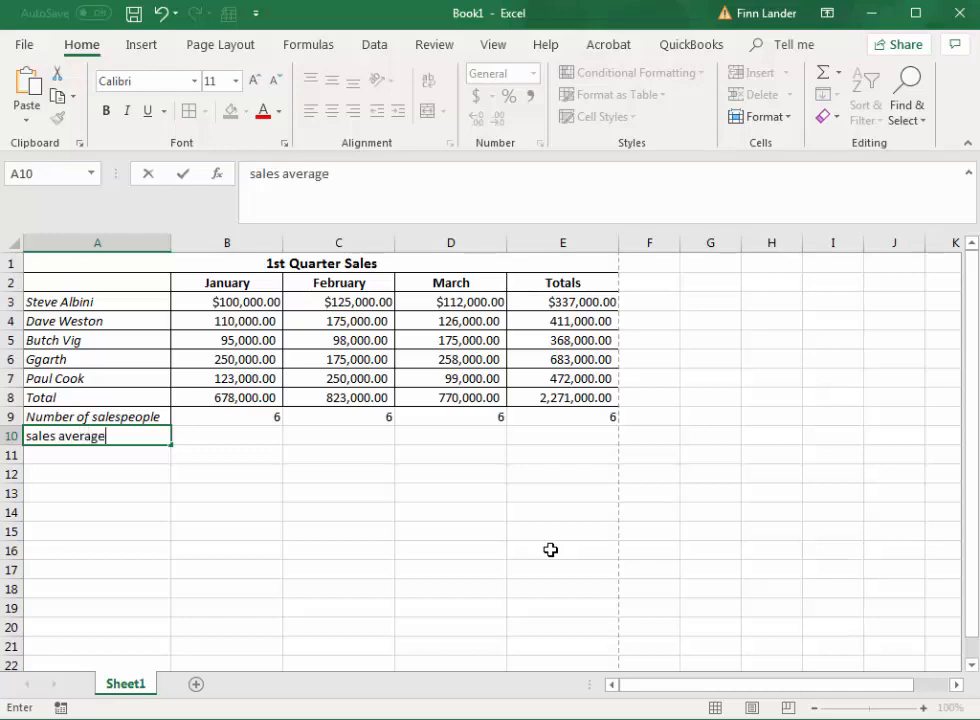
key("Tab")
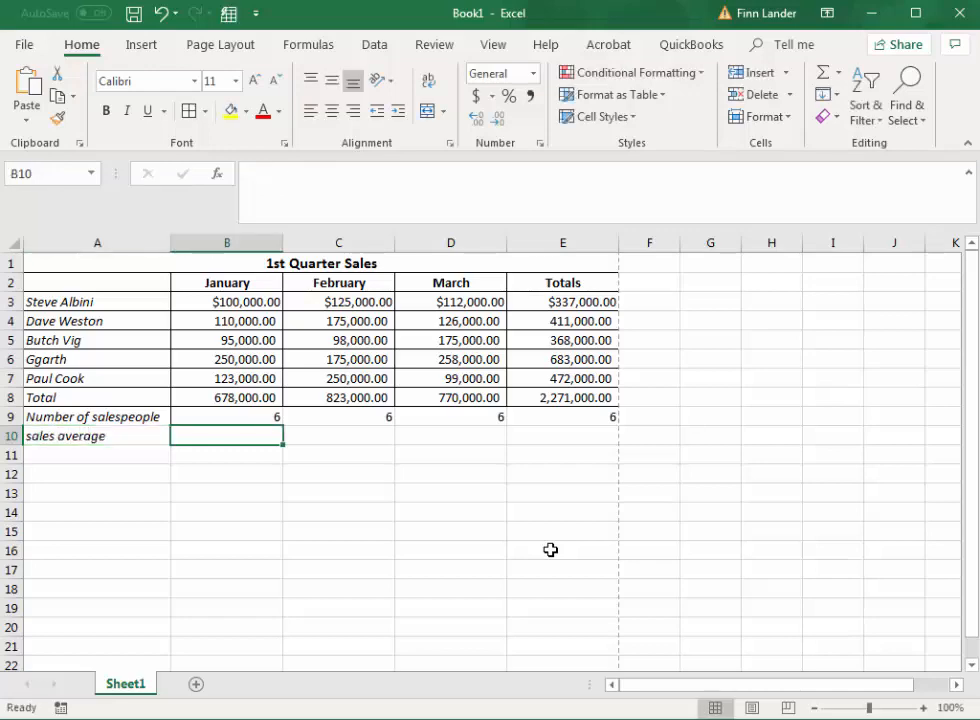
Start a formula in B10 with the AVERAGE function for January's sales average.
type("=")
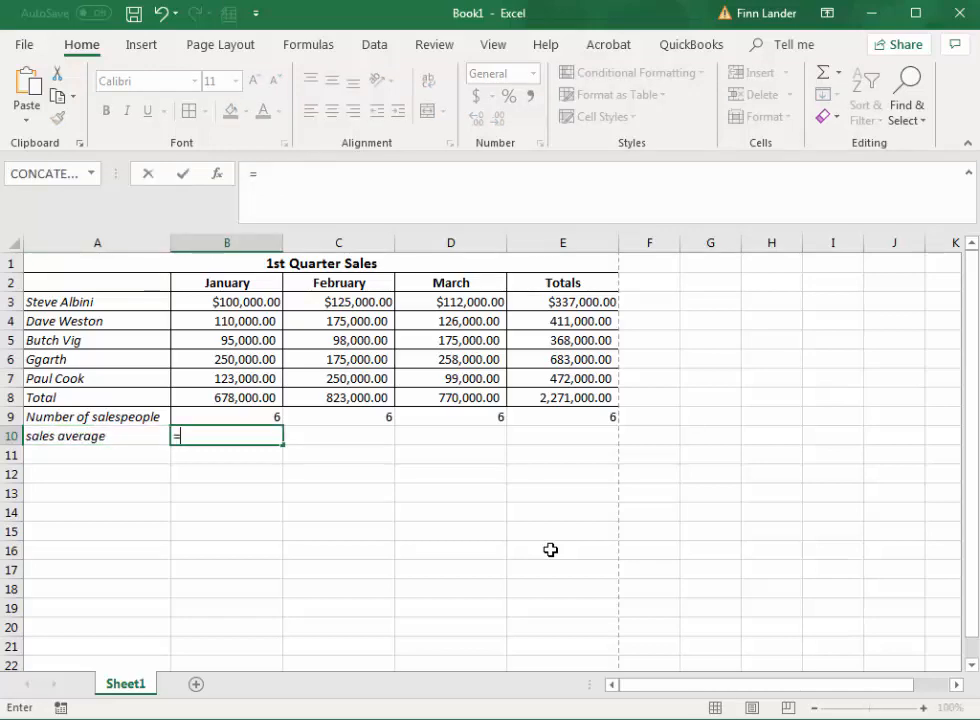
type("avera")
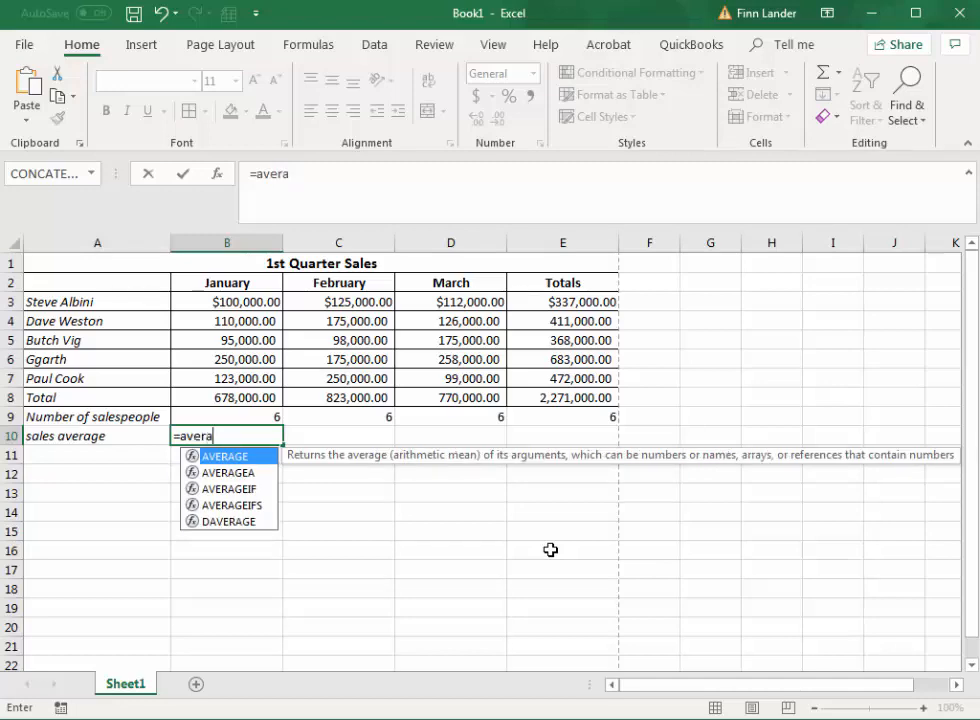
key("BackSpace")
key("BackSpace")
key("BackSpace")
key("BackSpace")
type("ver")
key("BackSpace")
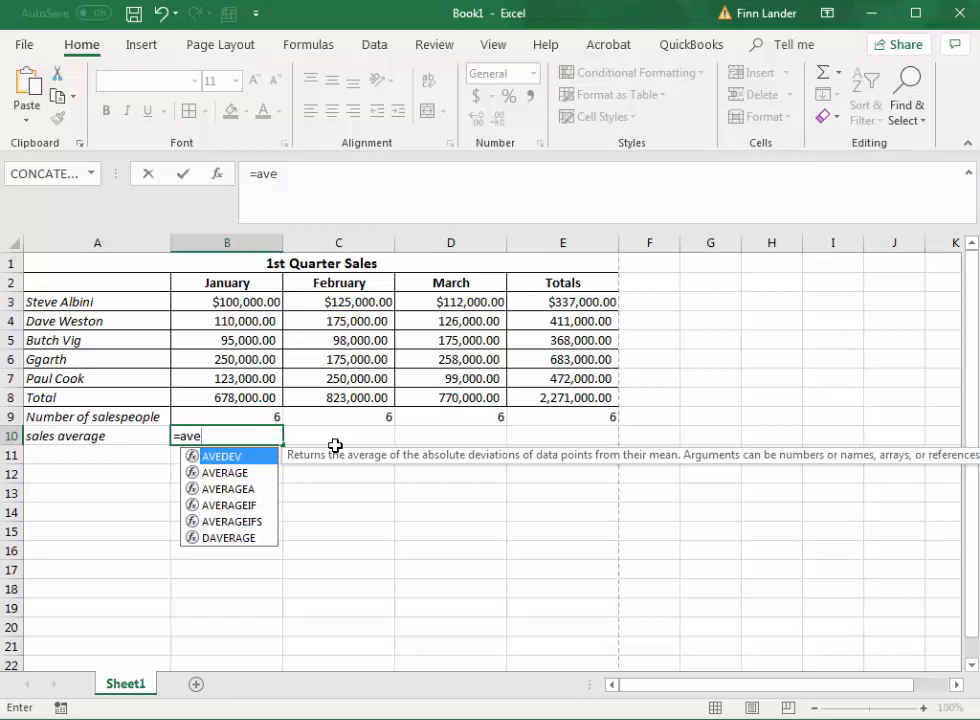
key("Down")
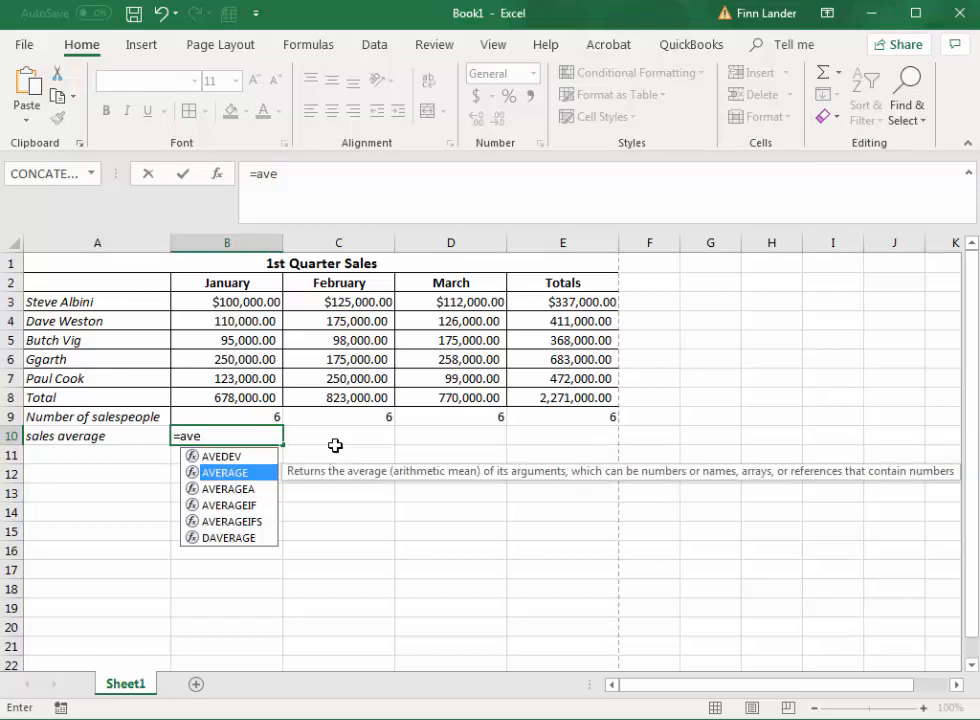
key("Tab")
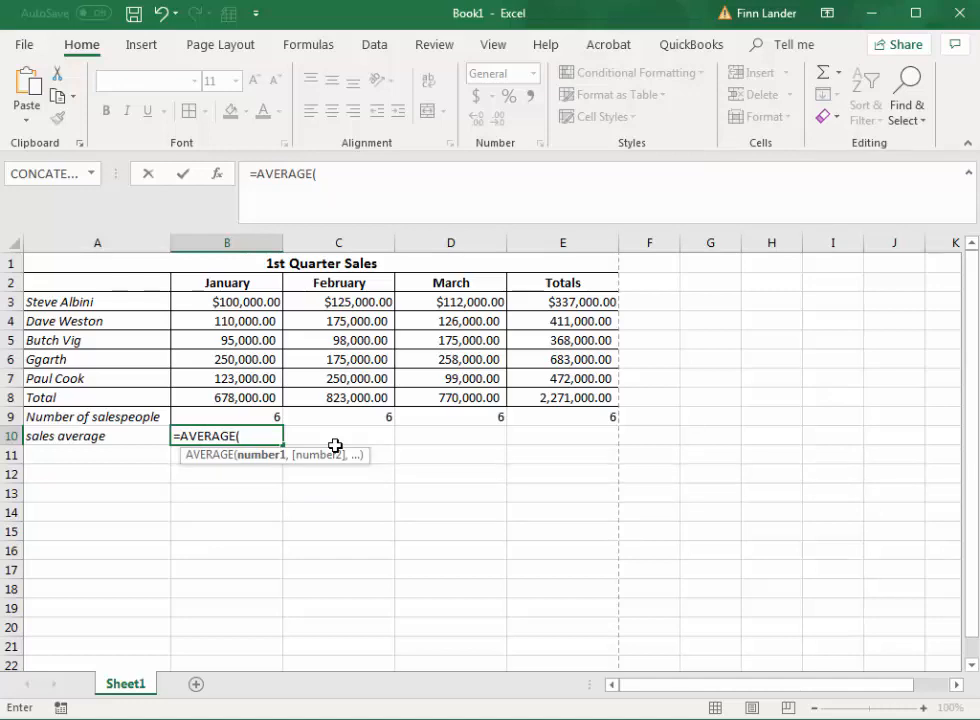
Complete the AVERAGE formula in B10 with the range B3:B8 and fill it across through E10.
left_click_drag(231, 298, 227, 396)
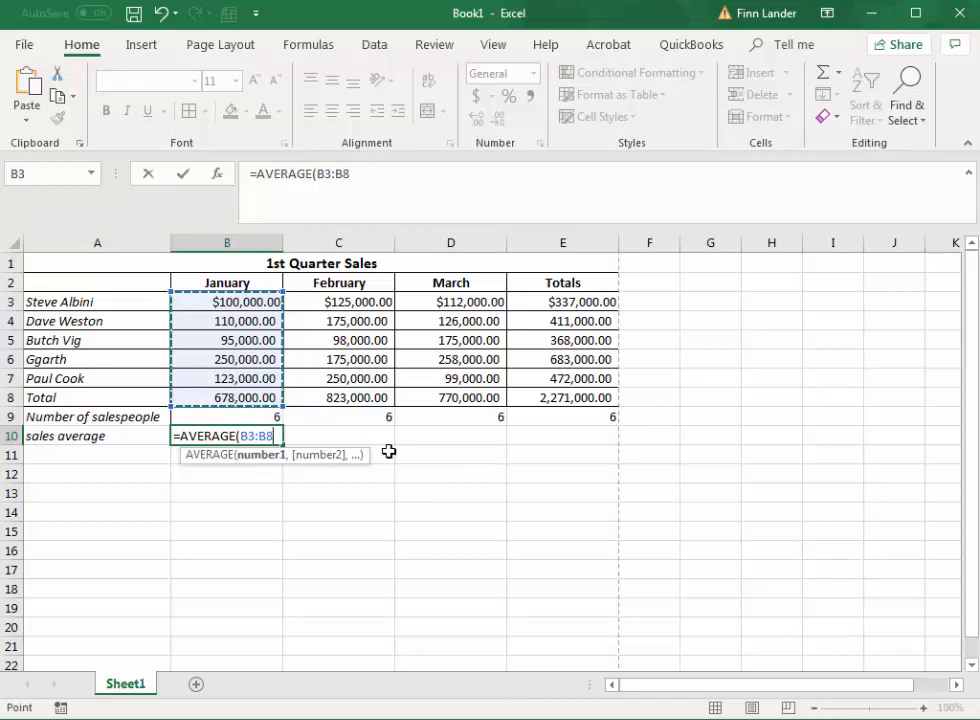
type(")")
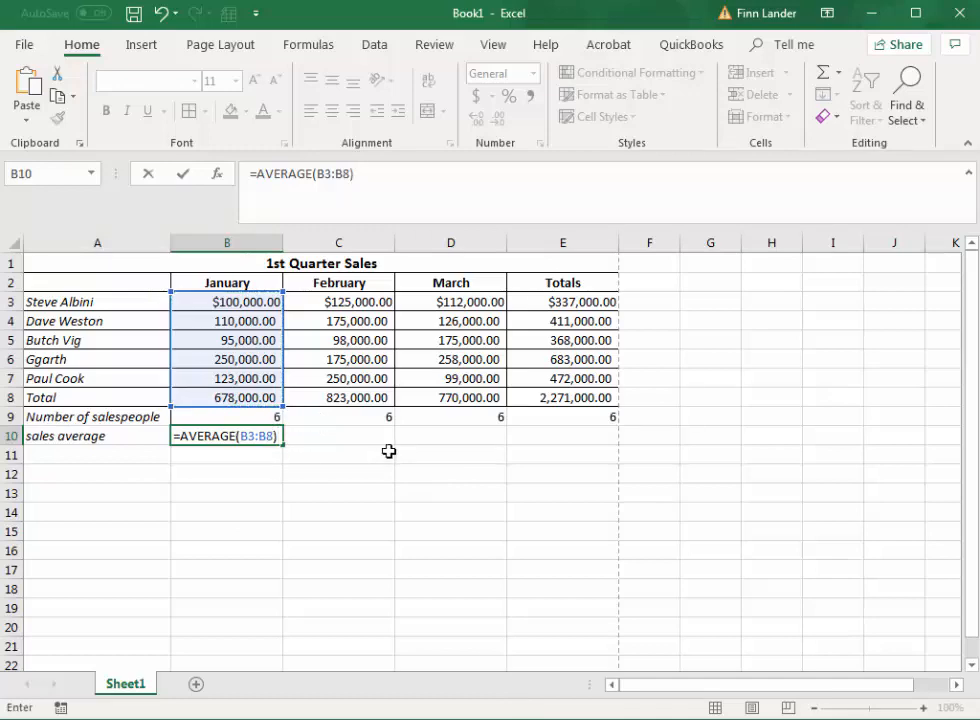
key("Return")
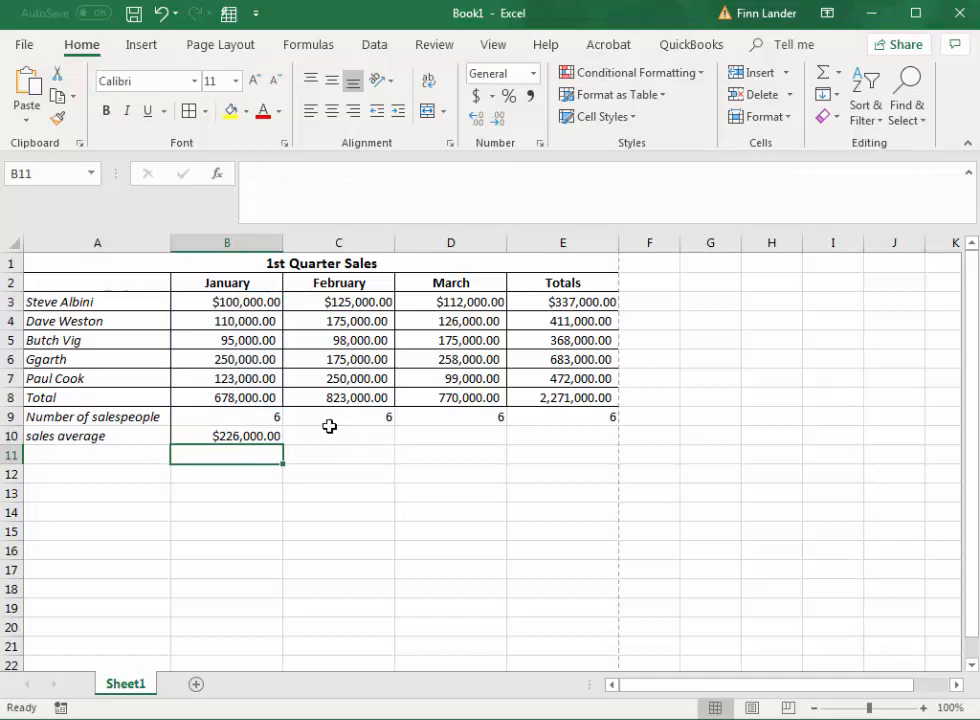
left_click(258, 434)
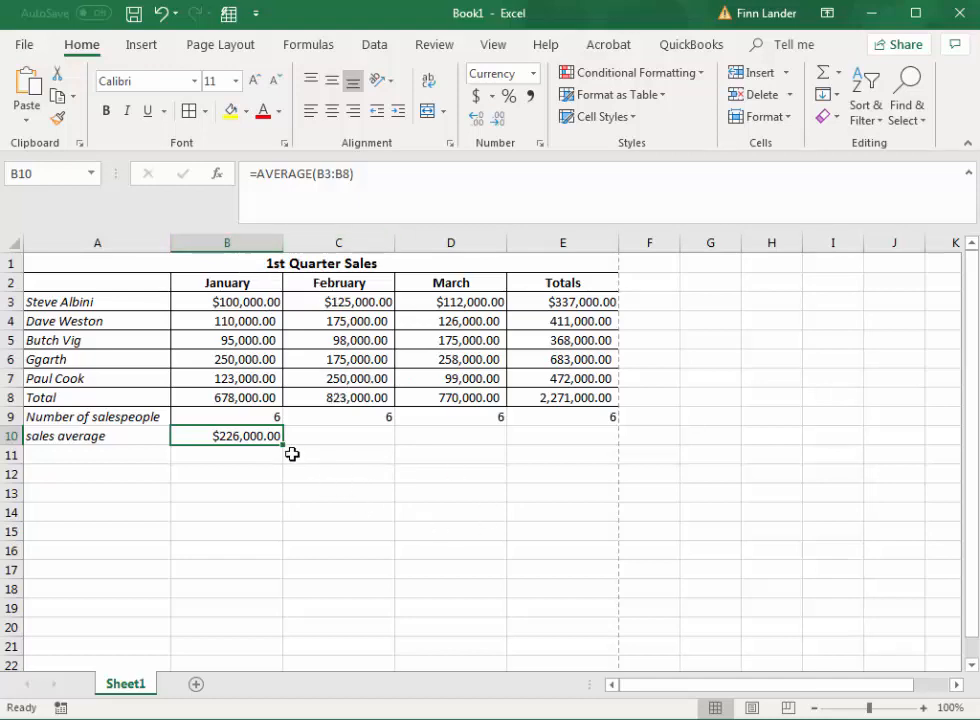
left_click_drag(284, 448, 590, 437)
Label cell A11 "highest sale" below the sales average.
left_click(150, 455)
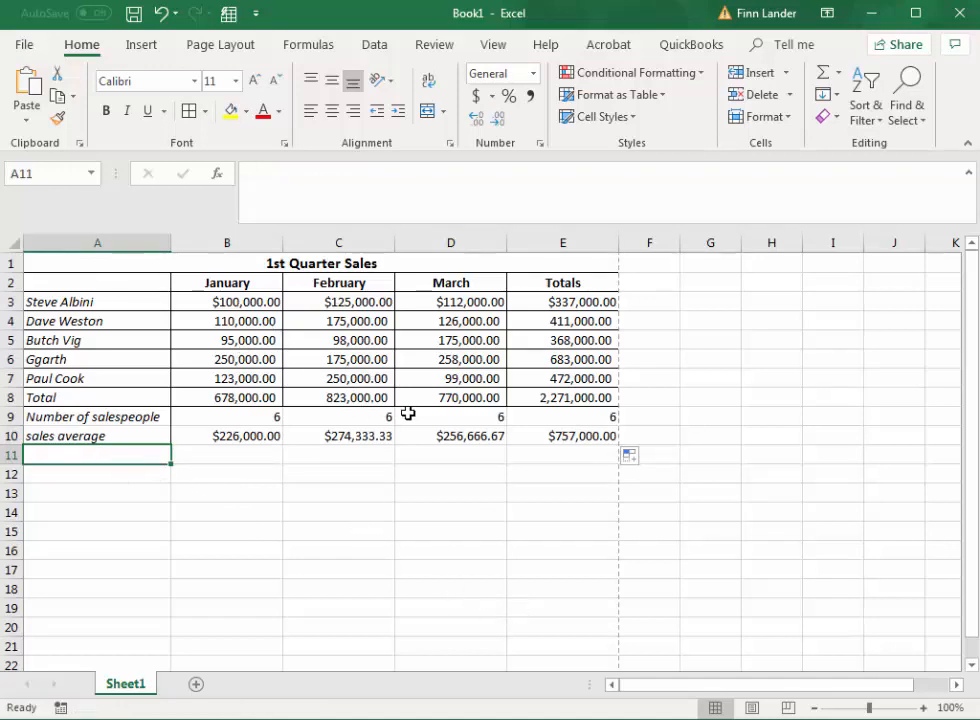
type("highest sale")
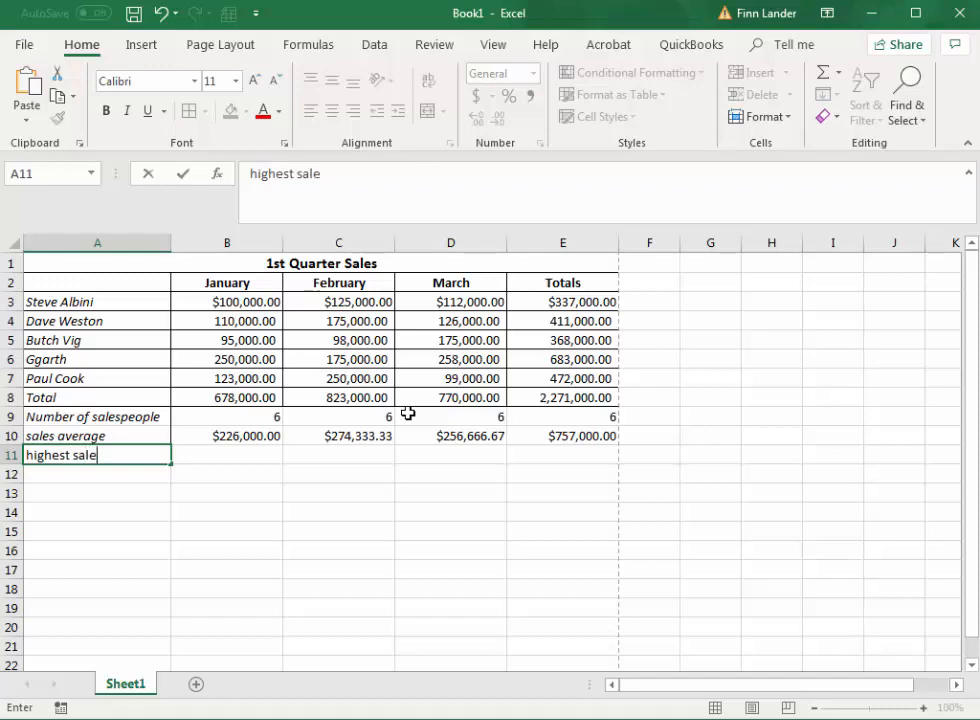
key("Tab")
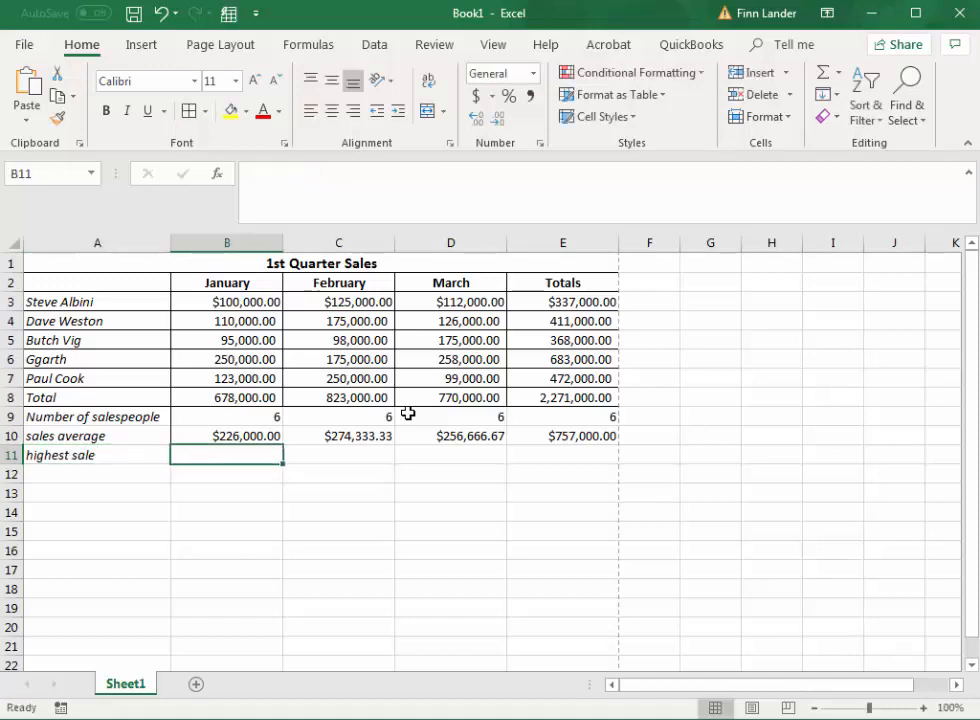
Enter a formula in B11 that finds the highest value in B3:B8 with the MAX function.
type("=m")
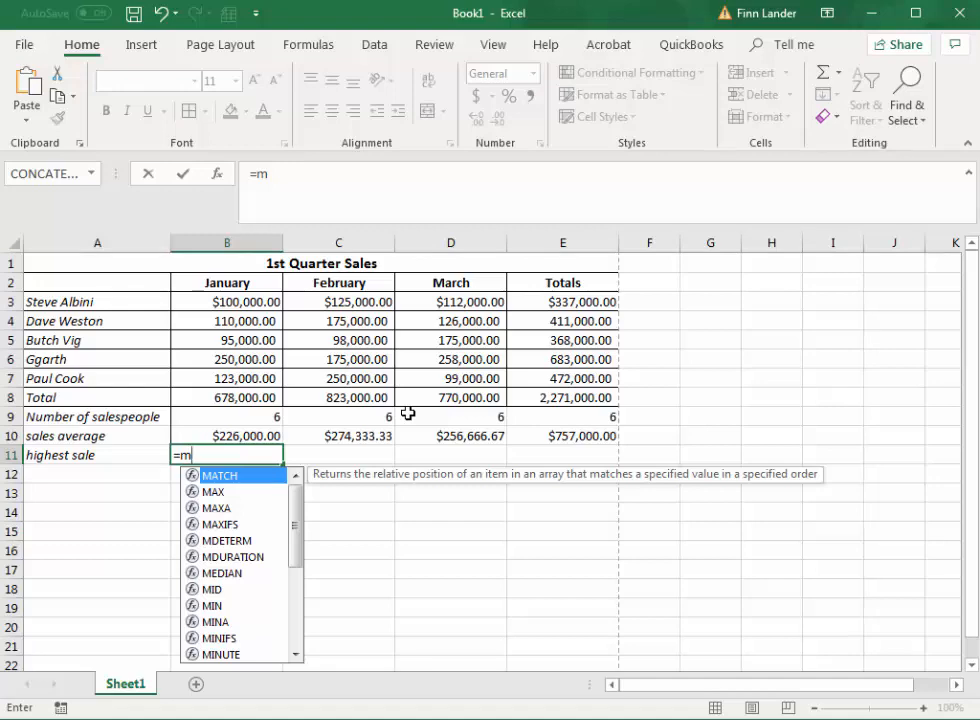
key("Down")
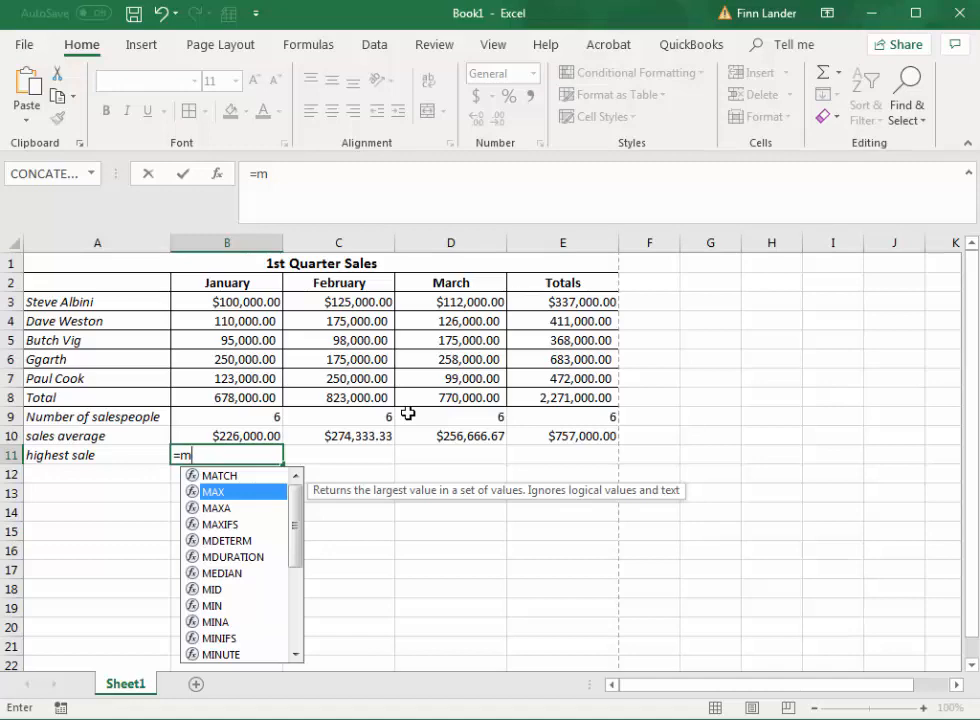
key("Tab")
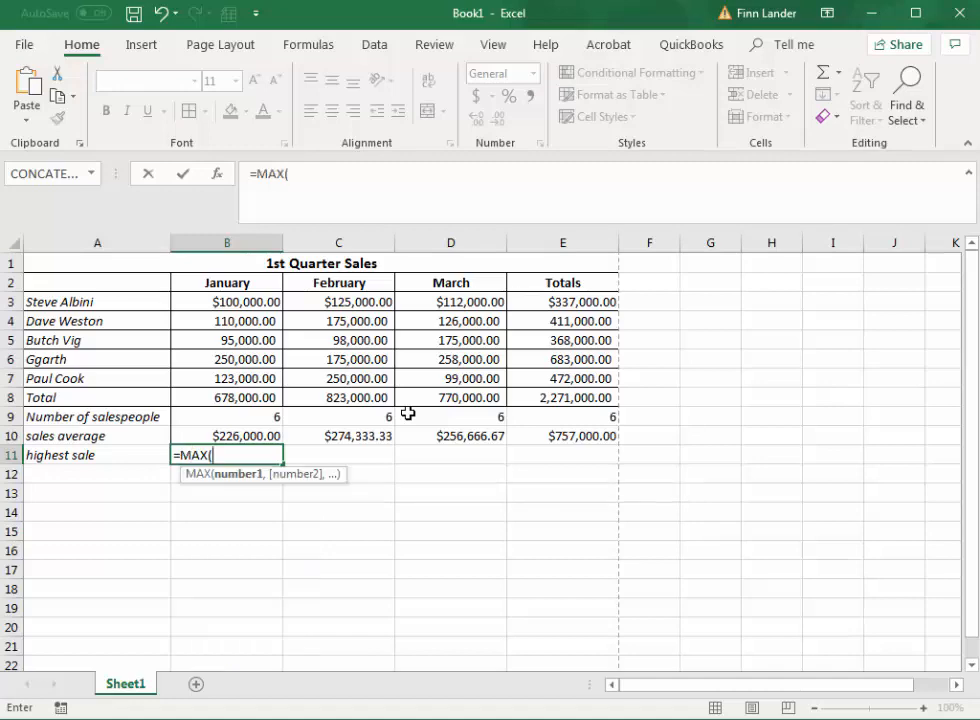
left_click_drag(206, 296, 206, 396)
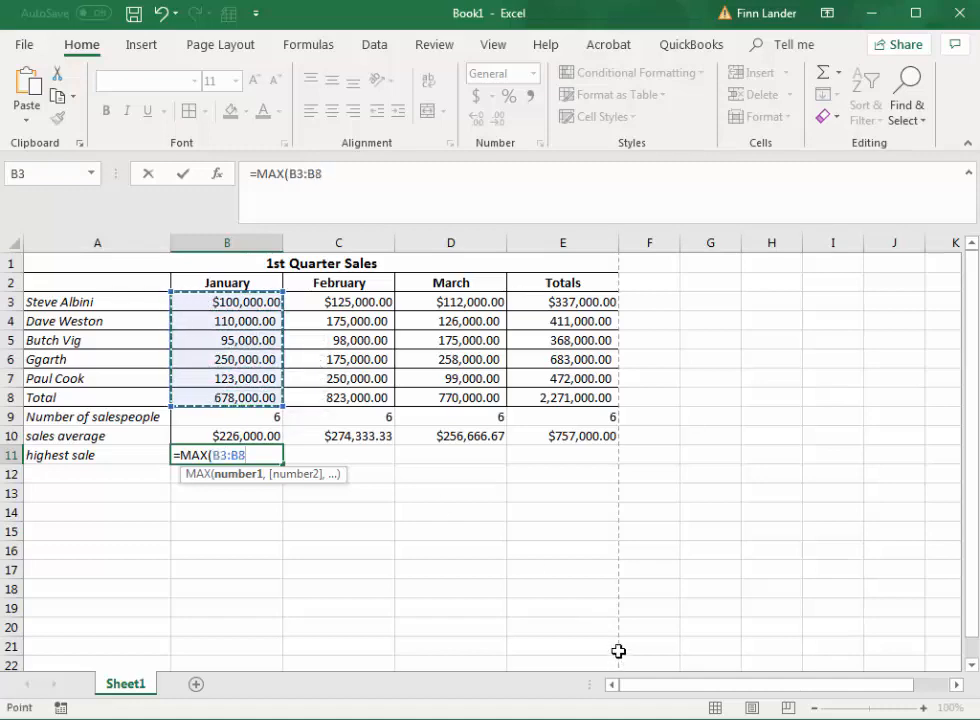
type(")")
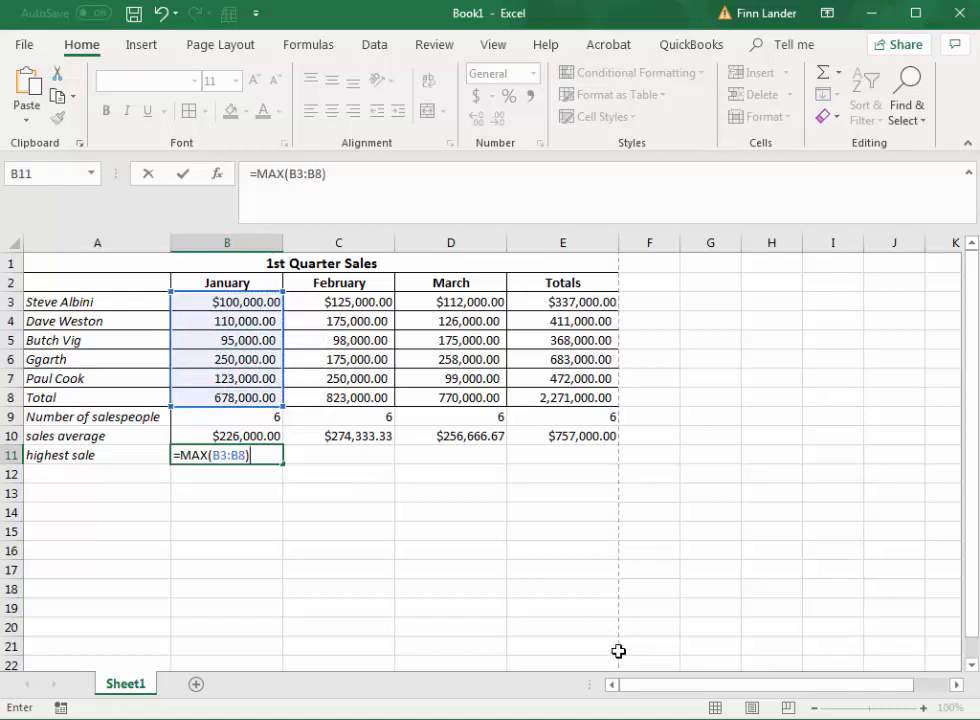
key("Return")
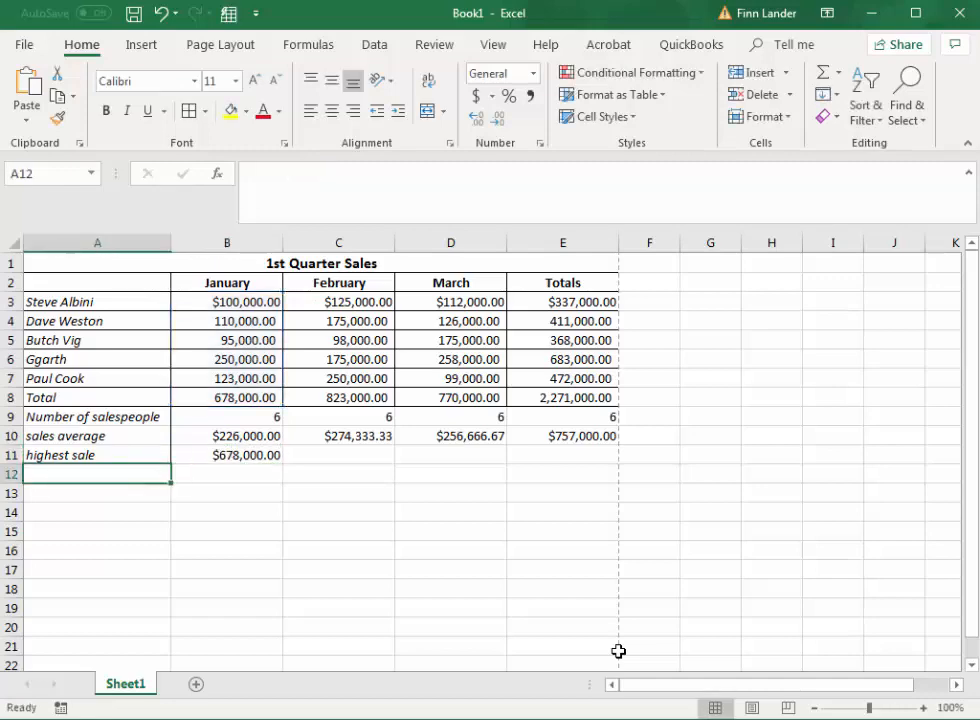
Fill the MAX formula from B11 across through E11.
left_click(250, 455)
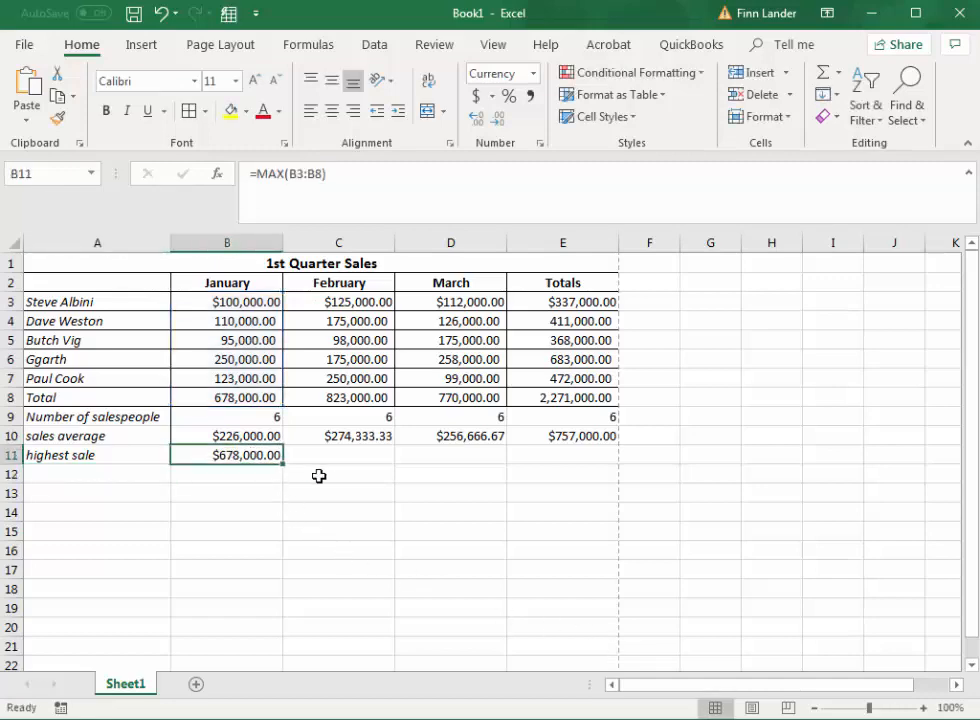
left_click_drag(283, 464, 496, 459)
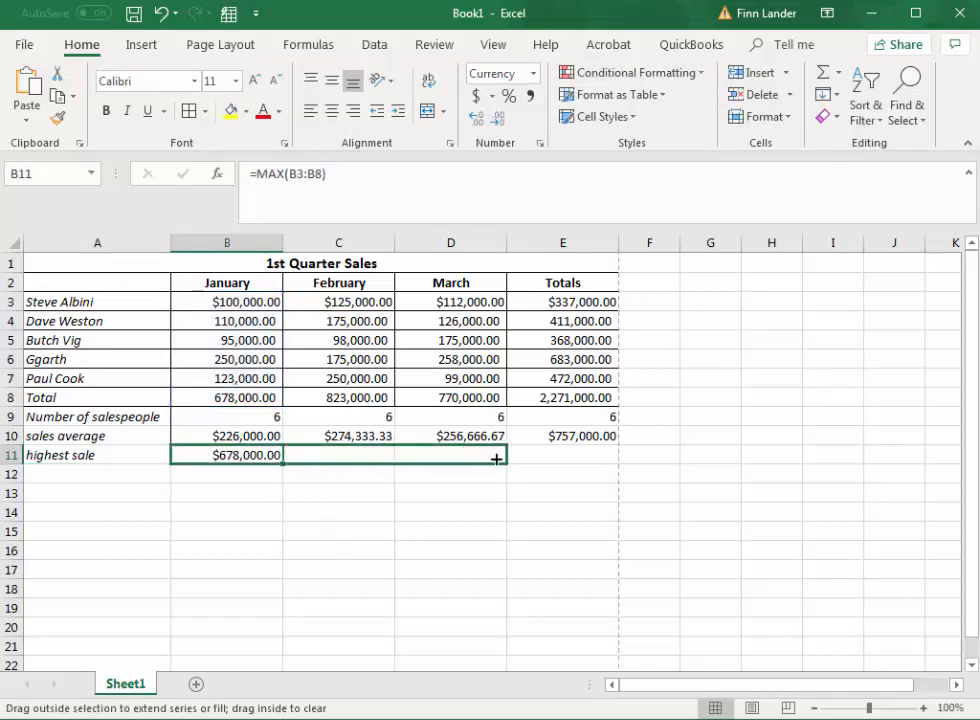
left_click_drag(560, 456, 598, 458)
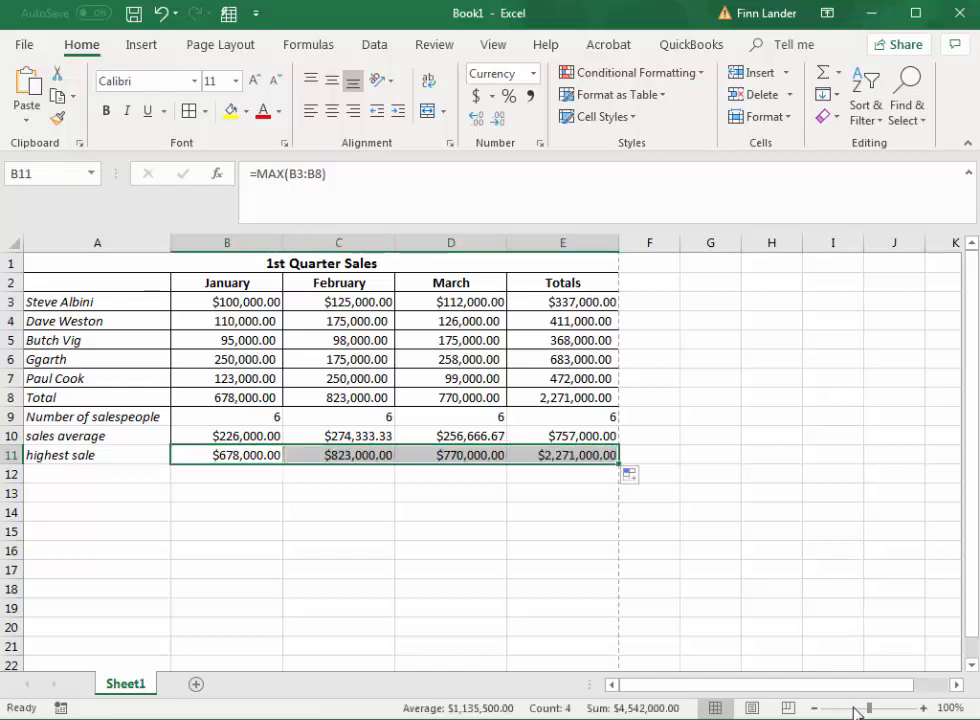
Label cell A12 "lowest sale" below the highest sale.
left_click(68, 471)
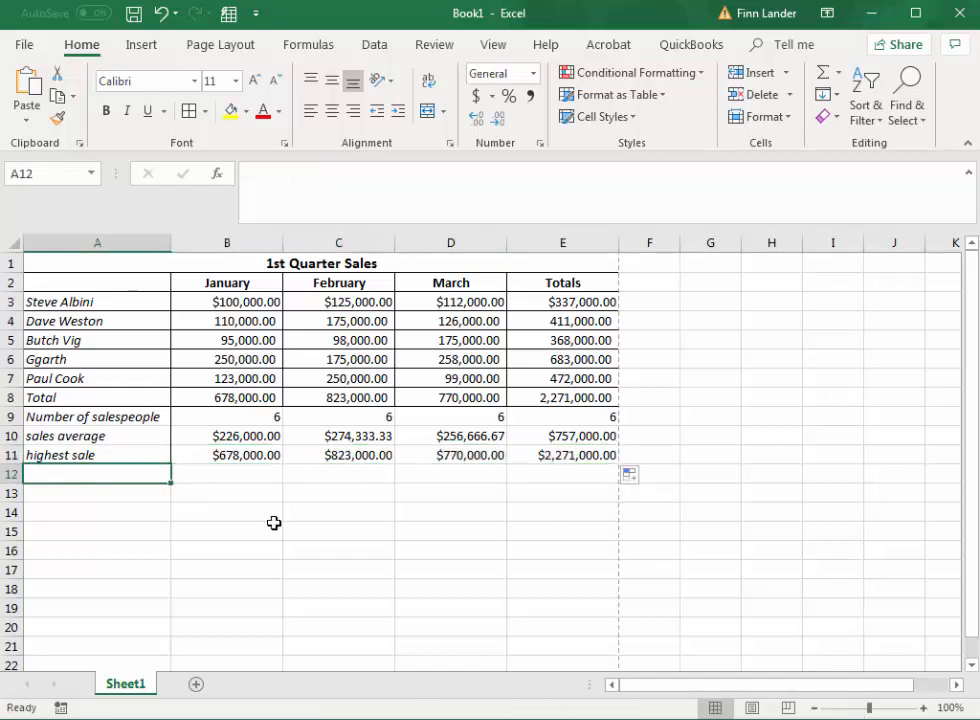
type("lowest sale")
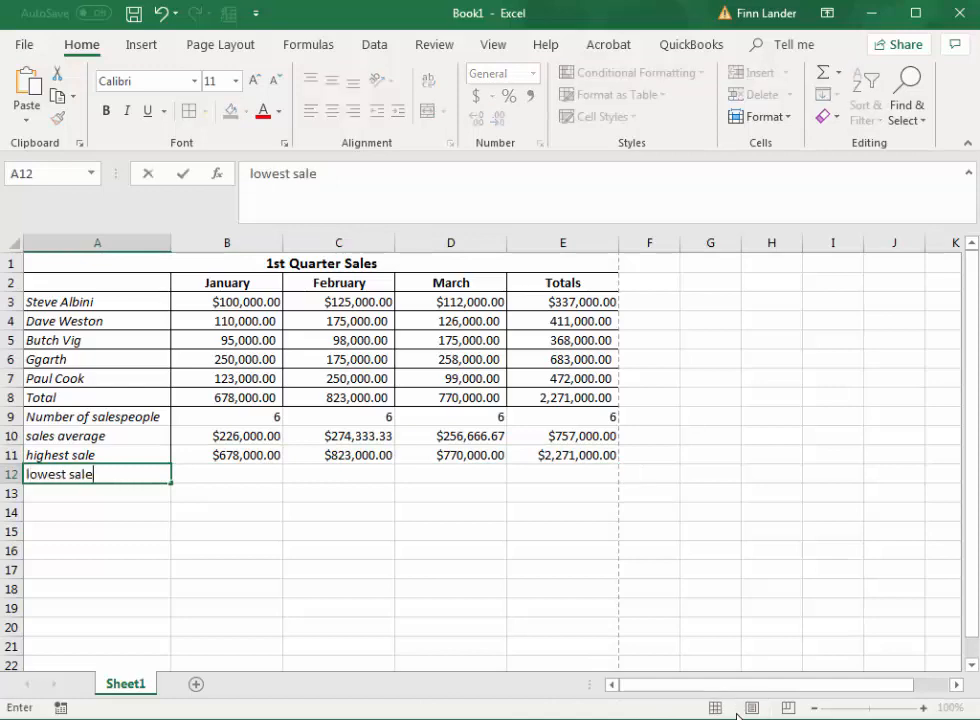
key("Tab")
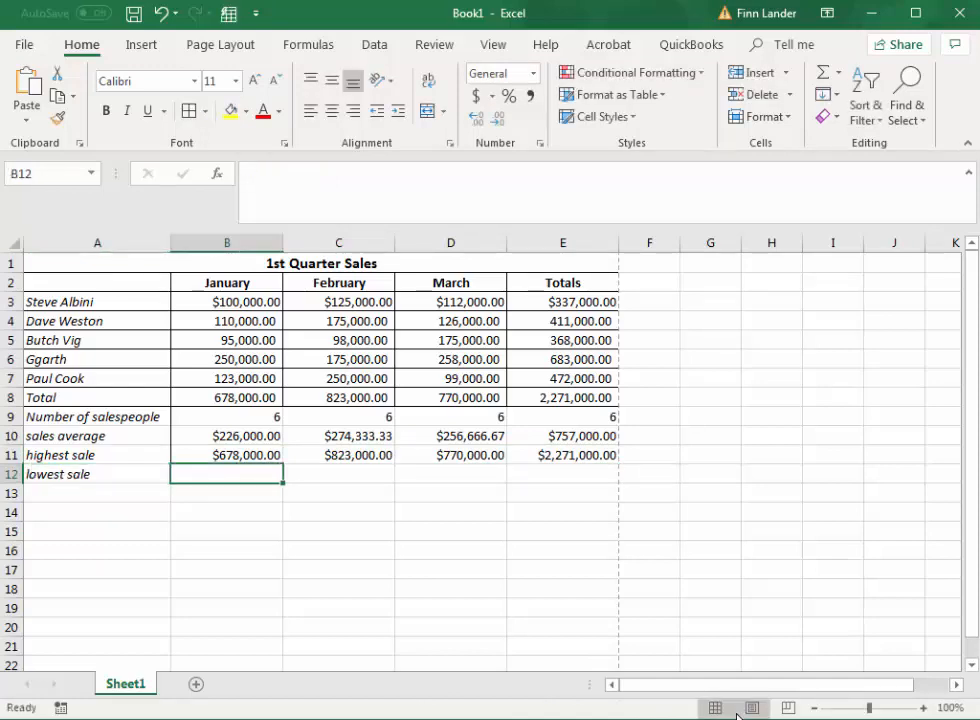
Enter a formula in B12 that finds the lowest value in B3:B8 with the MIN function.
type("=")
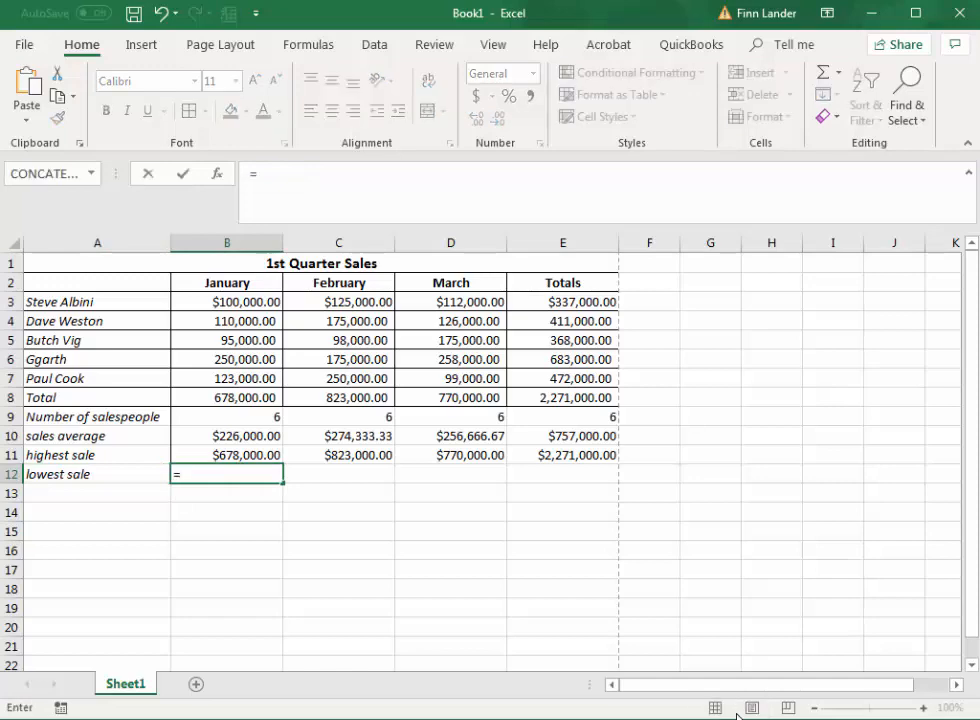
type("m")
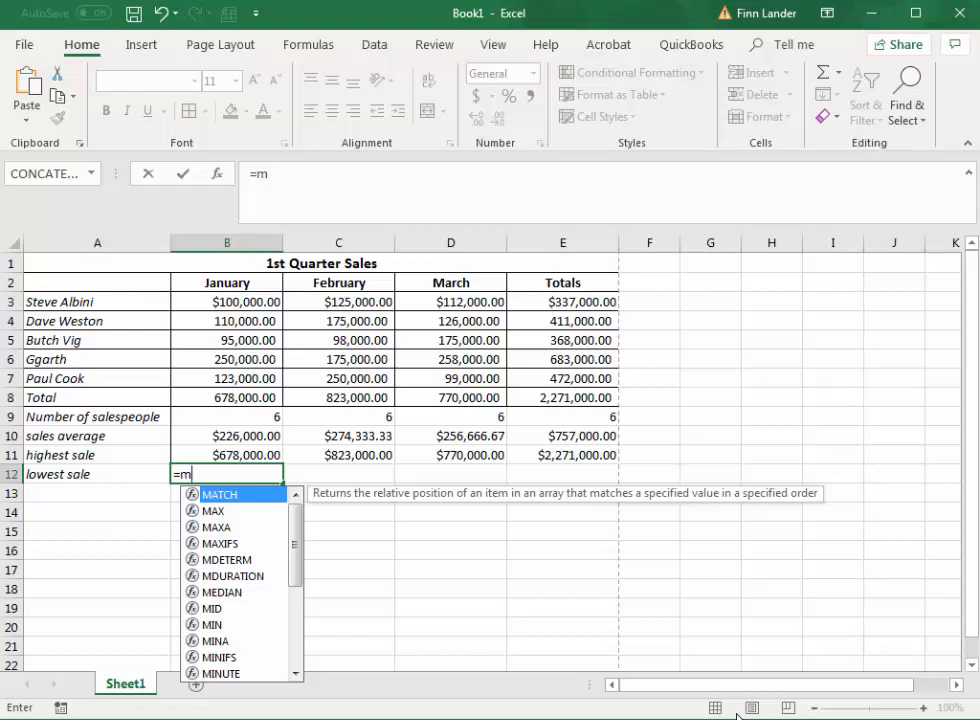
double_click(211, 625)
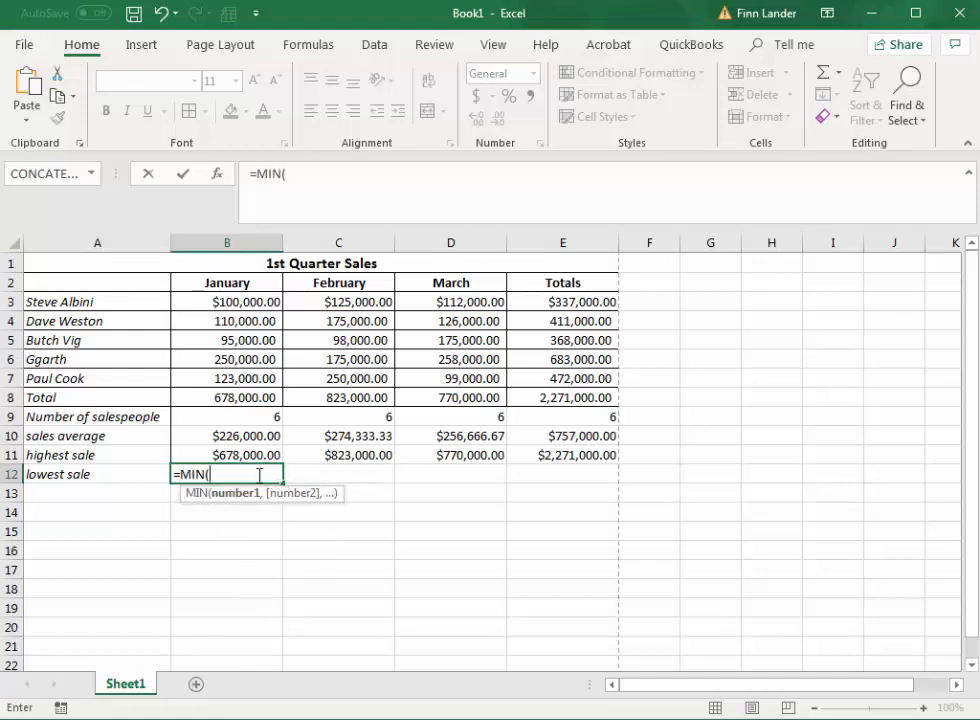
left_click_drag(243, 306, 241, 396)
type(")")
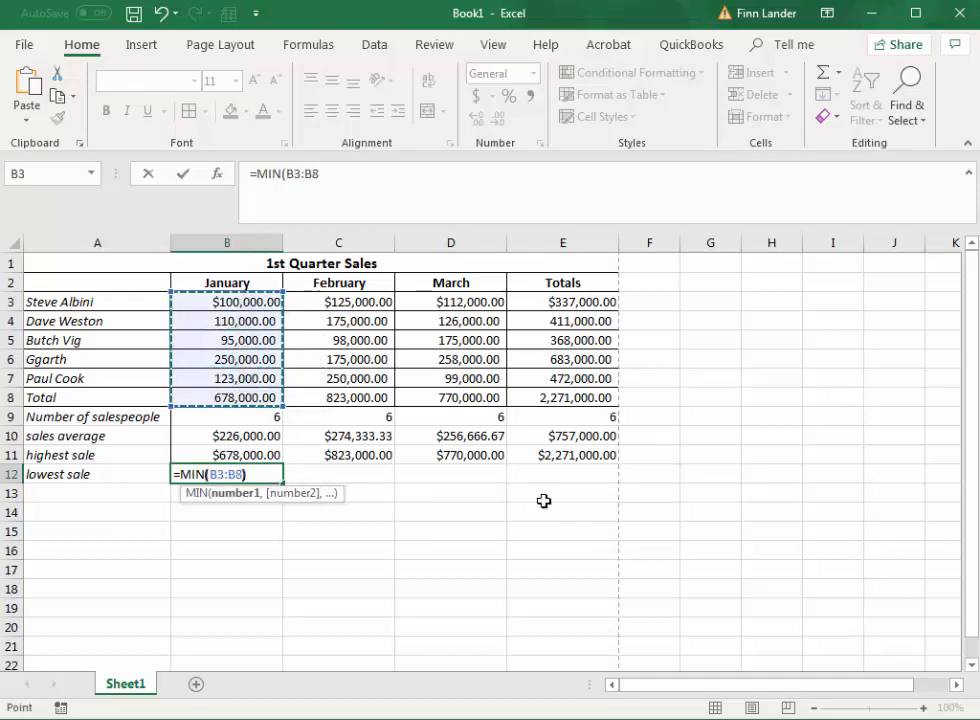
key("Return")
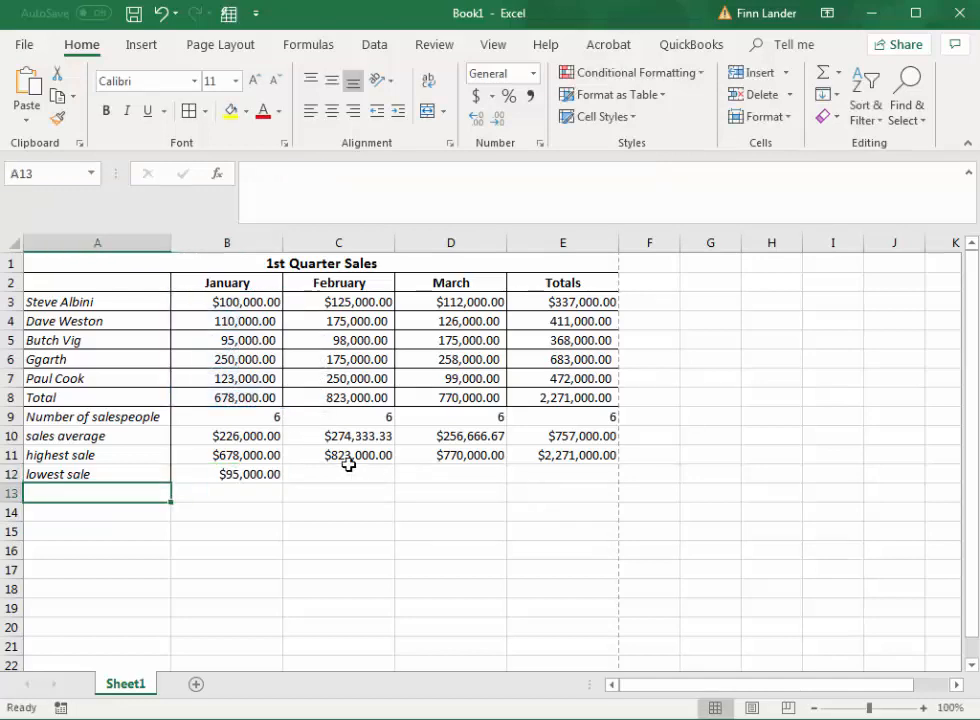
Fill the MIN formula from B12 across through E12.
left_click(240, 472)
left_click_drag(285, 484, 580, 468)
left_click(410, 551)
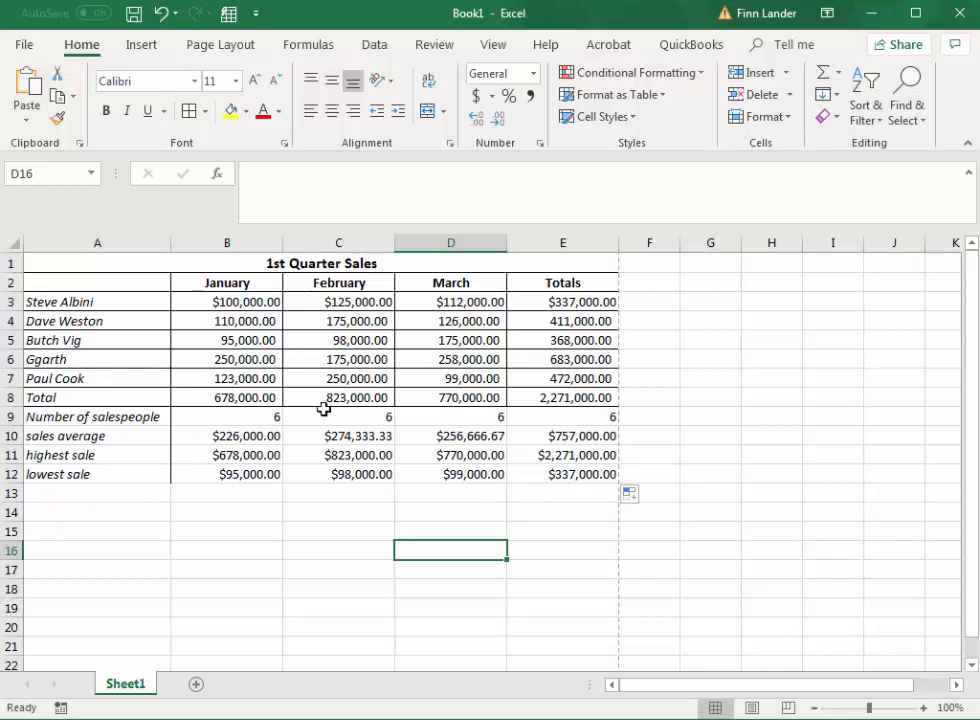
Apply all borders to the whole sales table, from the title in row 1 through E12.
left_click_drag(77, 269, 96, 474)
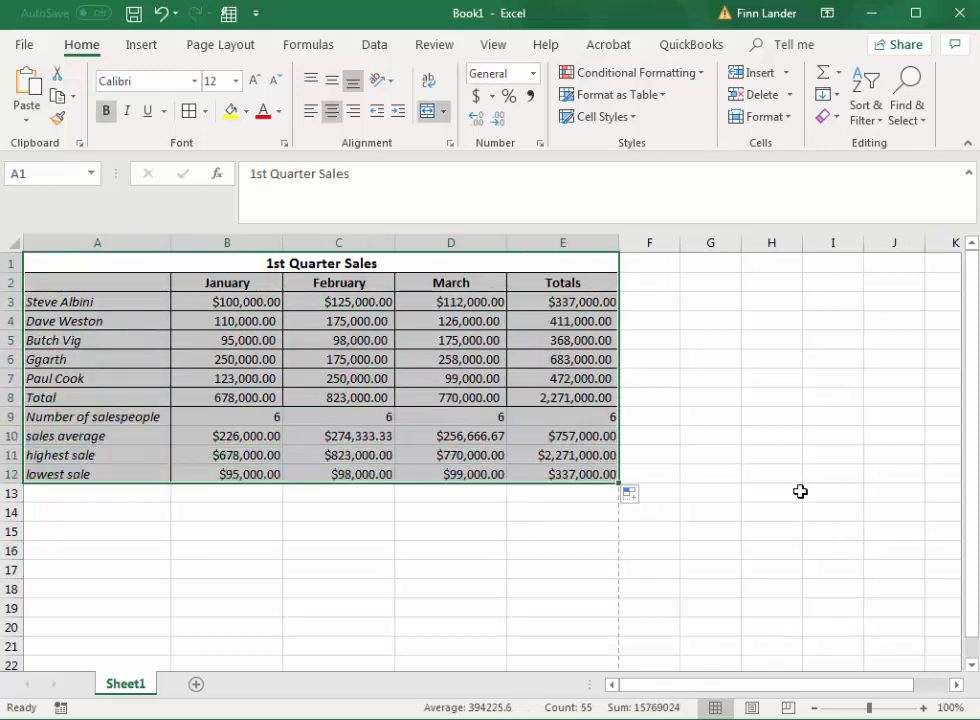
left_click(205, 113)
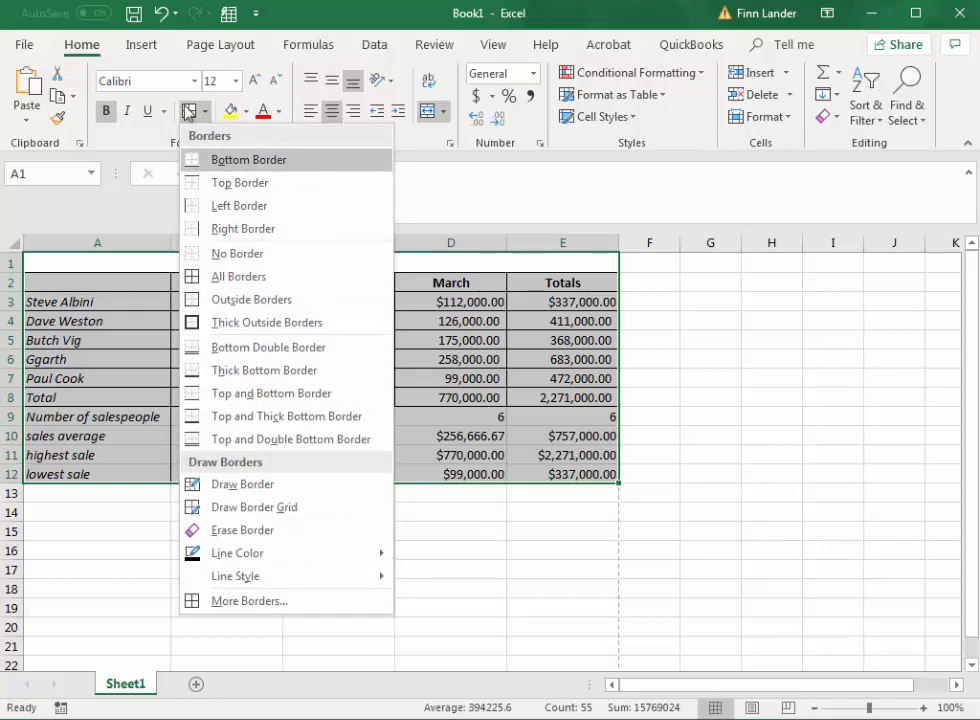
left_click(186, 114)
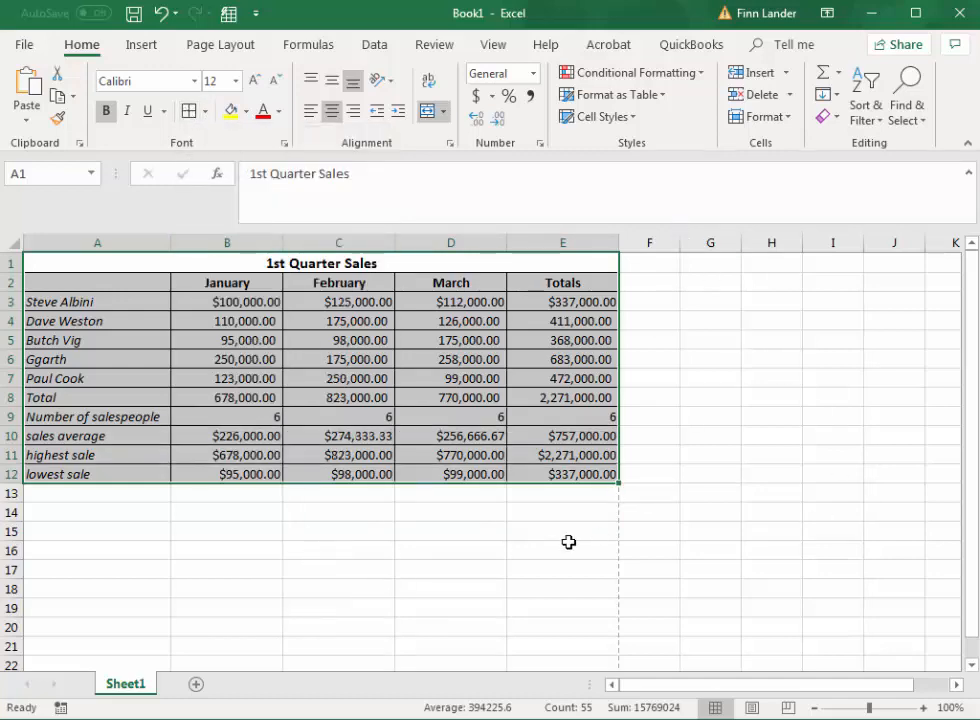
left_click(551, 516)
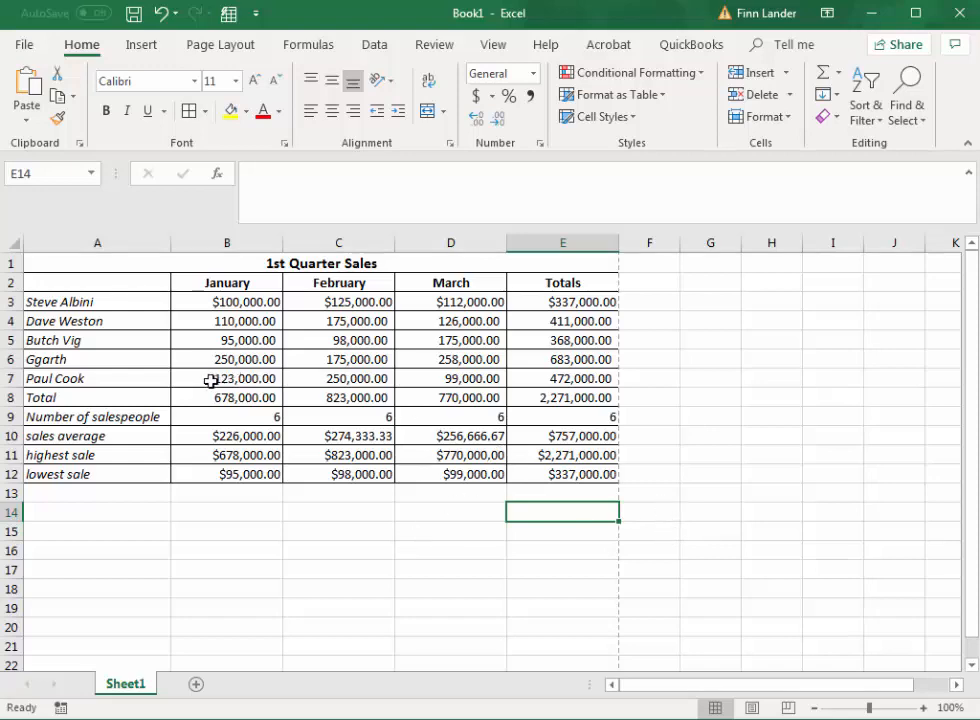
Apply a thick bottom border to B7:E7, the last salesperson's figures above the Total row.
left_click(186, 378)
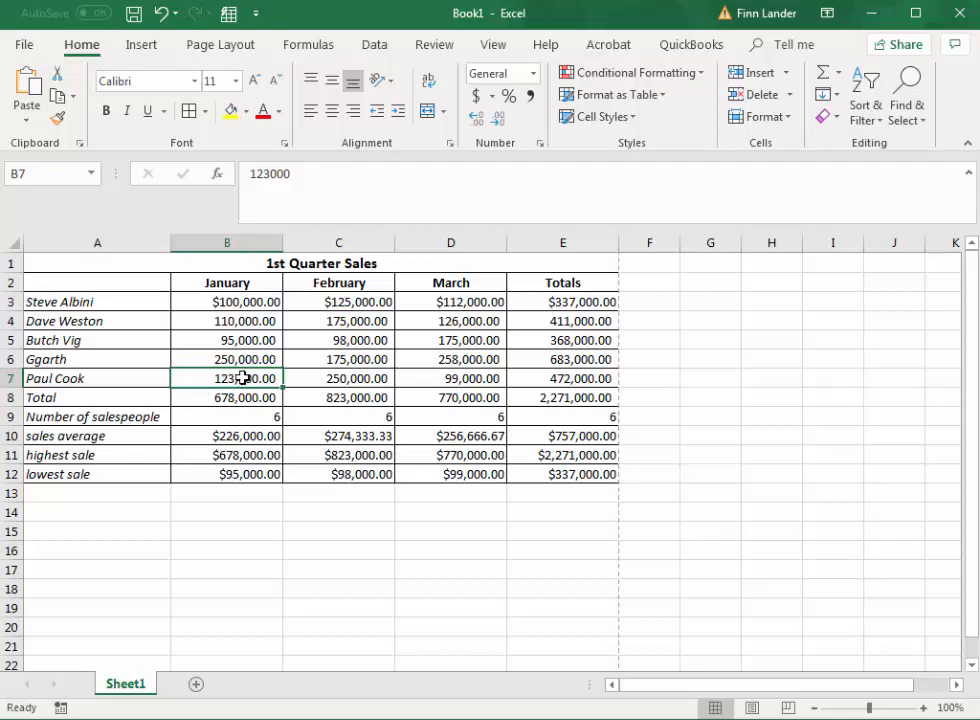
left_click_drag(256, 378, 540, 379)
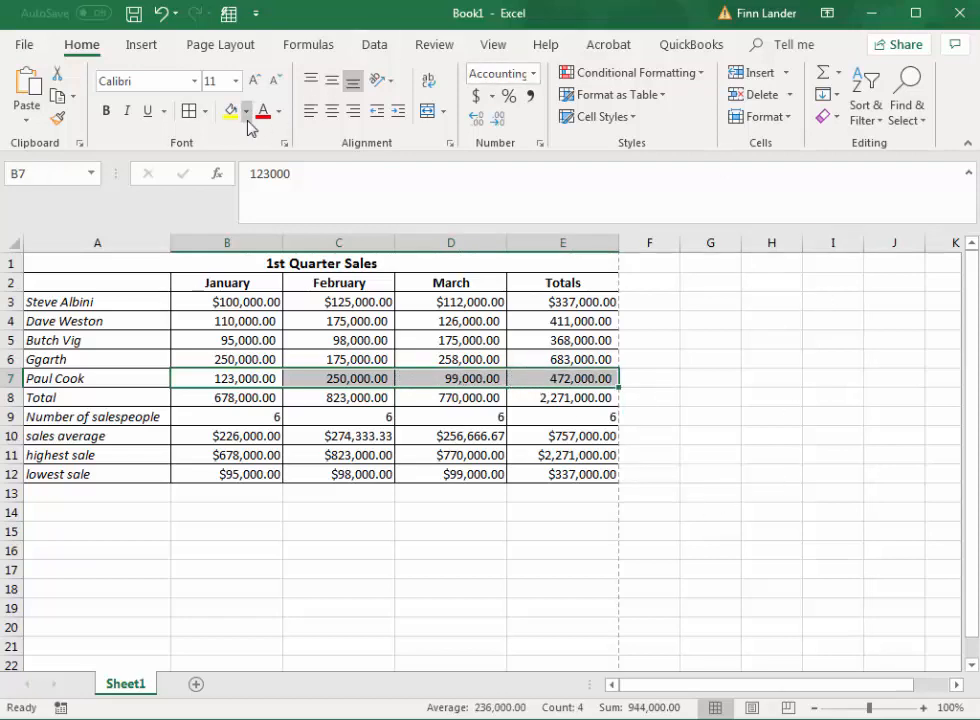
left_click(206, 112)
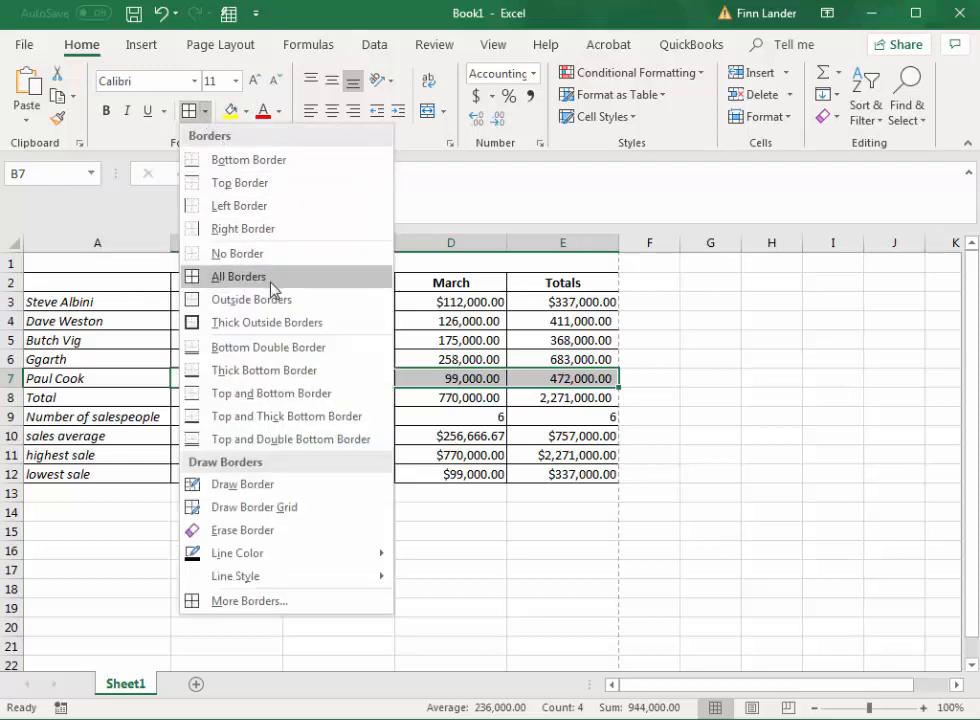
left_click(278, 372)
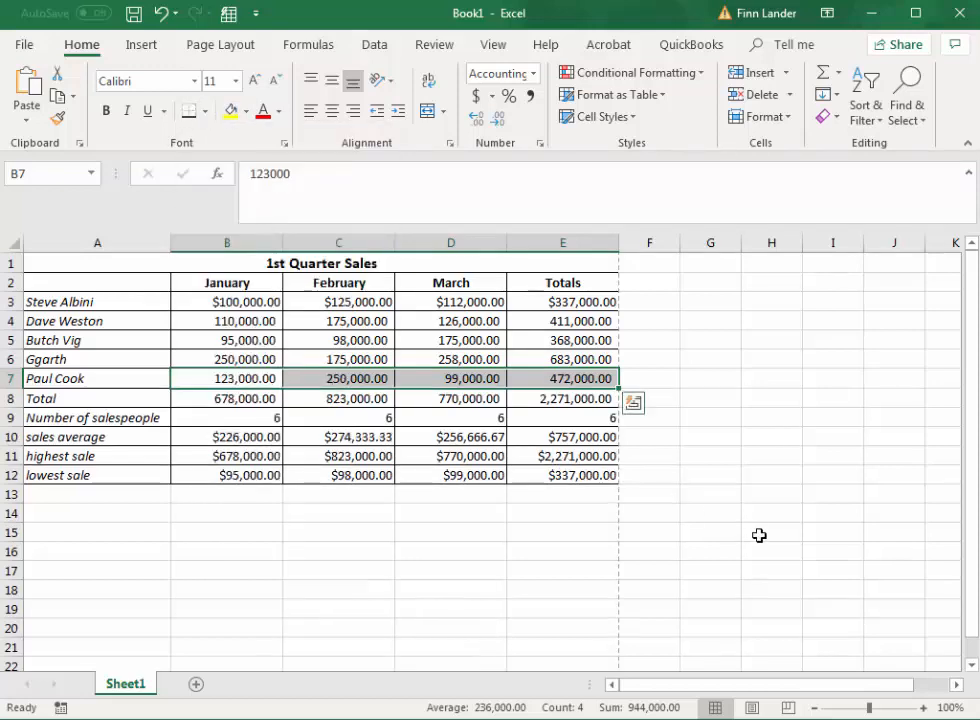
left_click(579, 538)
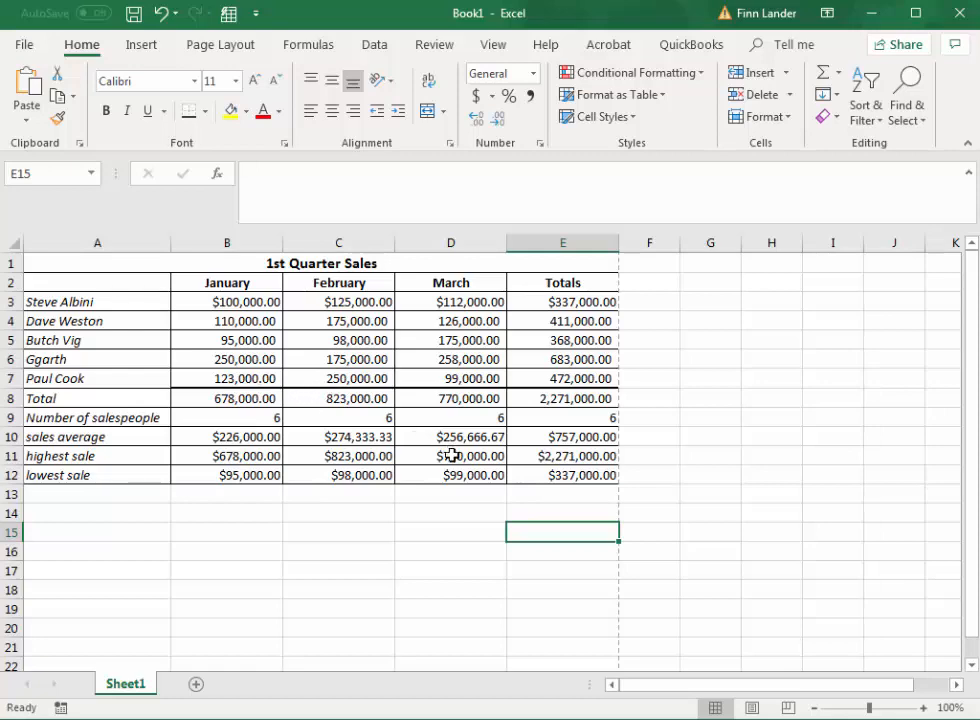
Apply a bottom double border to the Total row figures in B8:E8.
left_click(254, 399)
left_click_drag(254, 399, 548, 402)
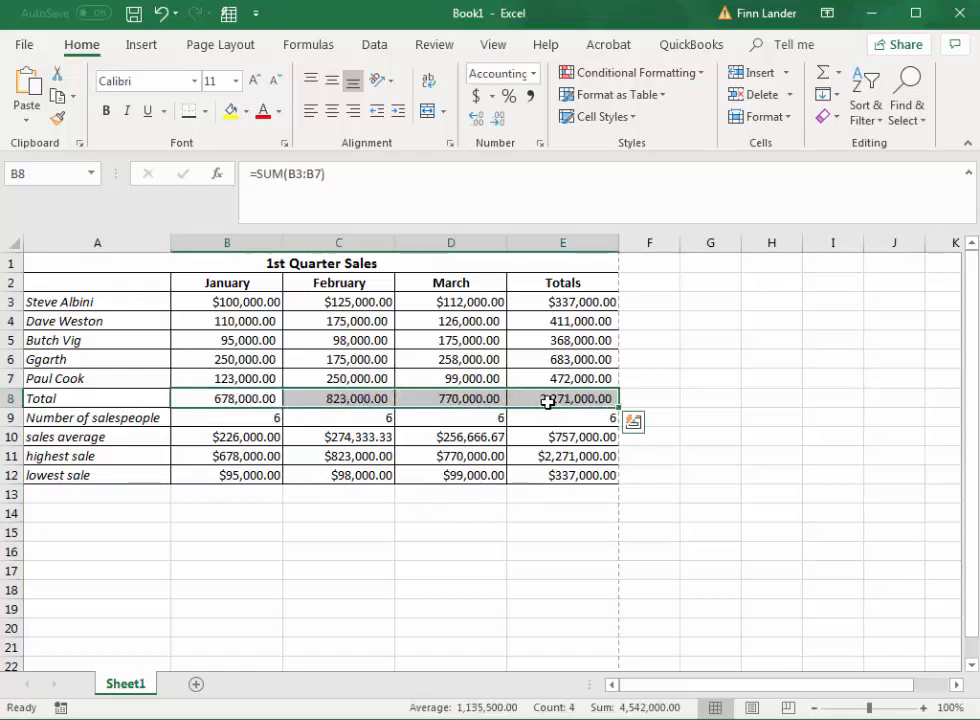
left_click(205, 112)
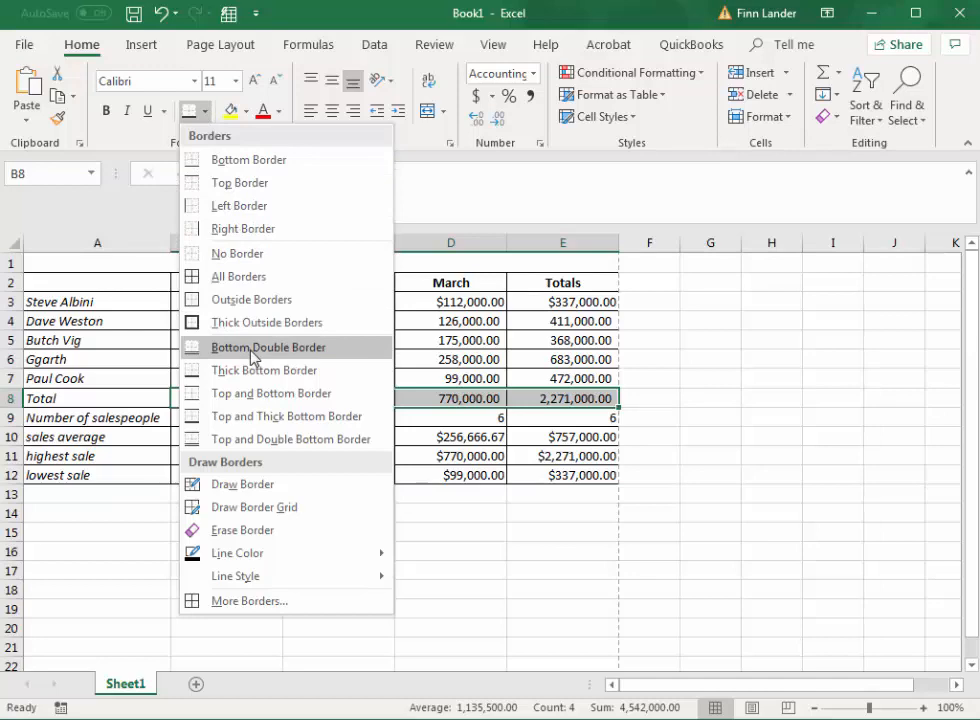
left_click(250, 347)
left_click(388, 553)
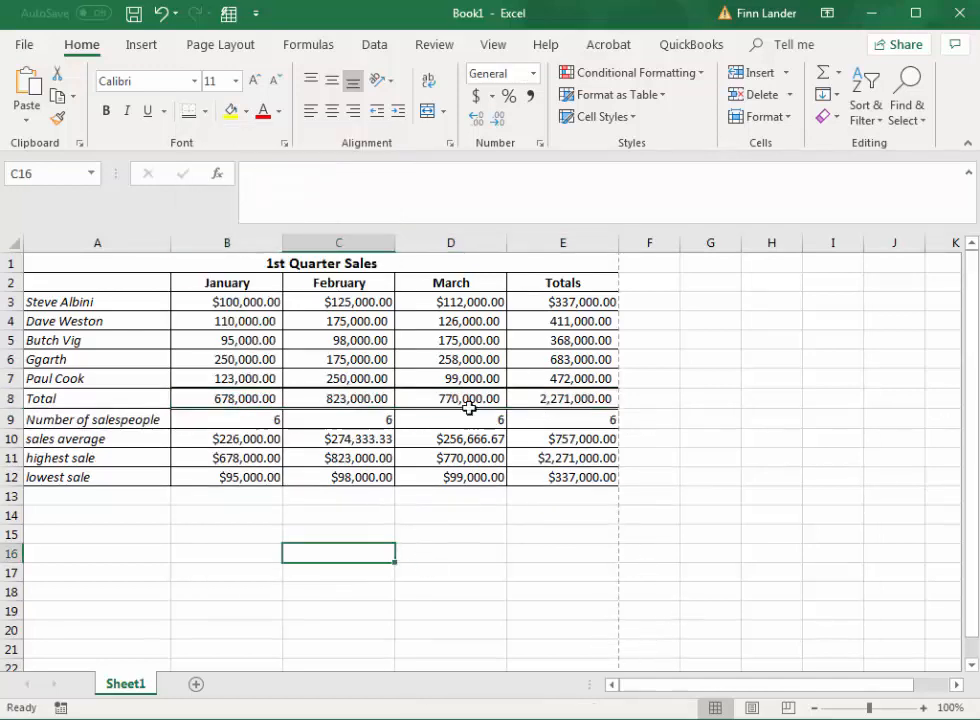
Fill the January to Totals header cells B2:E2 with a light blue theme color.
left_click(225, 284)
left_click_drag(225, 284, 526, 282)
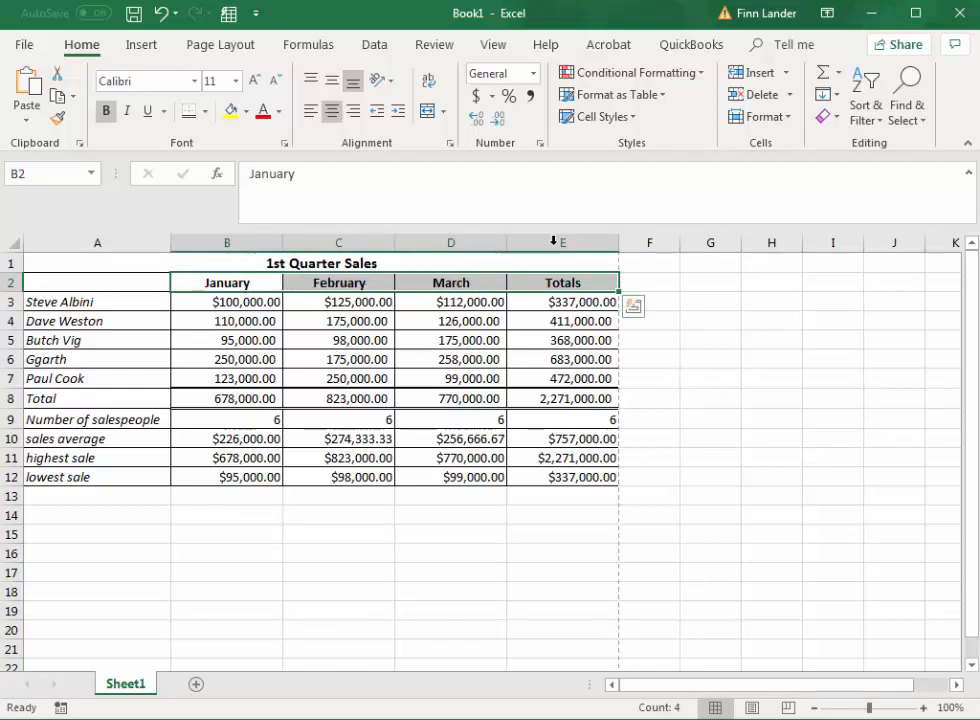
left_click(247, 114)
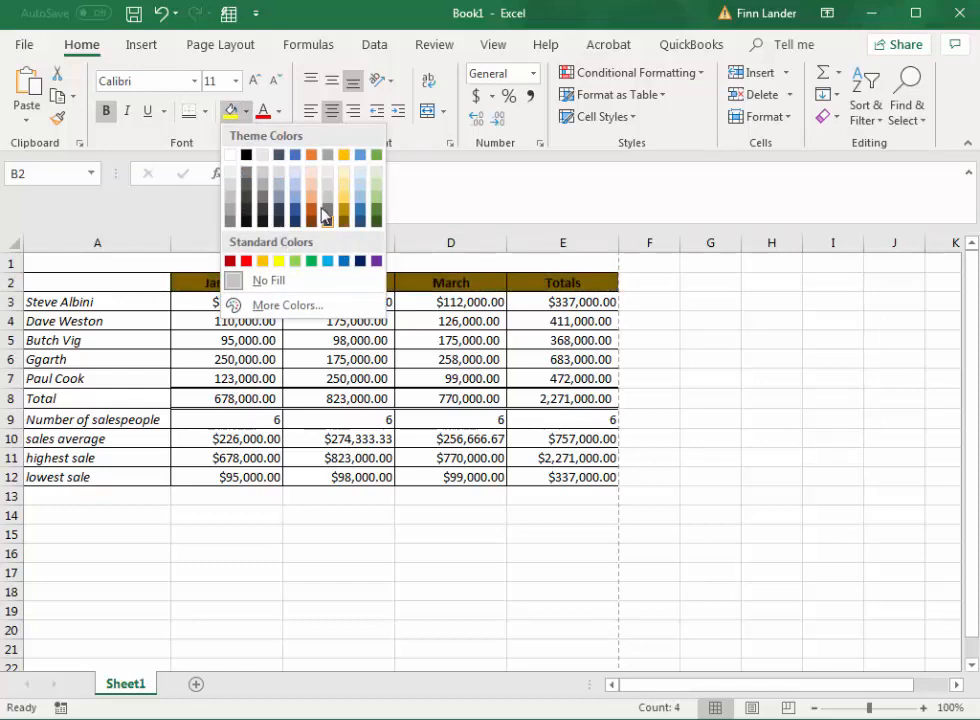
left_click(361, 193)
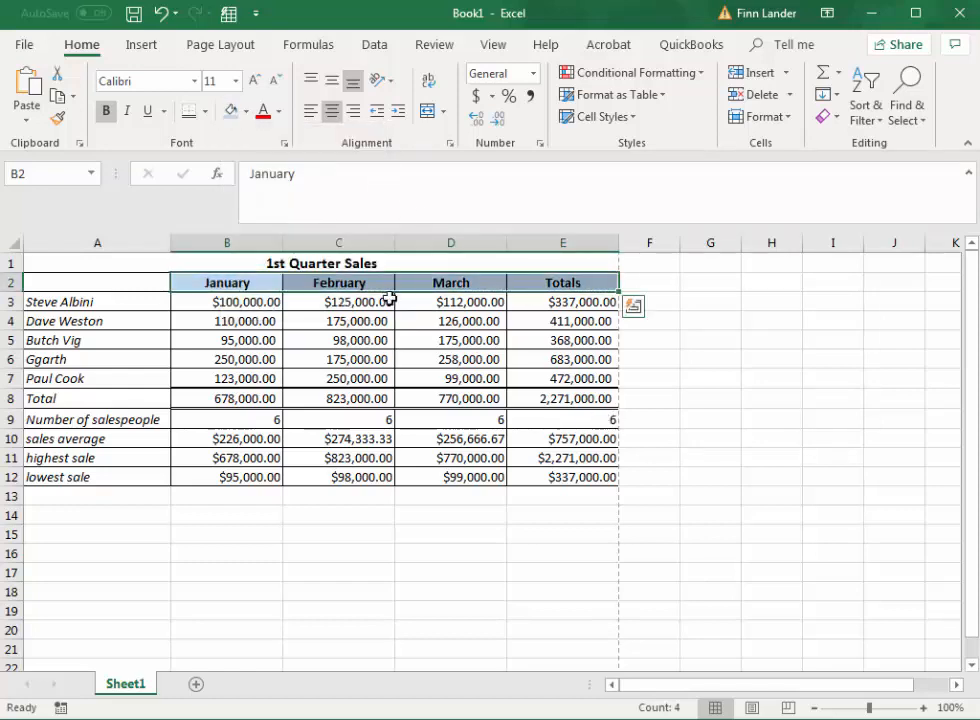
Fill the merged "1st Quarter Sales" title cell with the standard orange color.
left_click(316, 262)
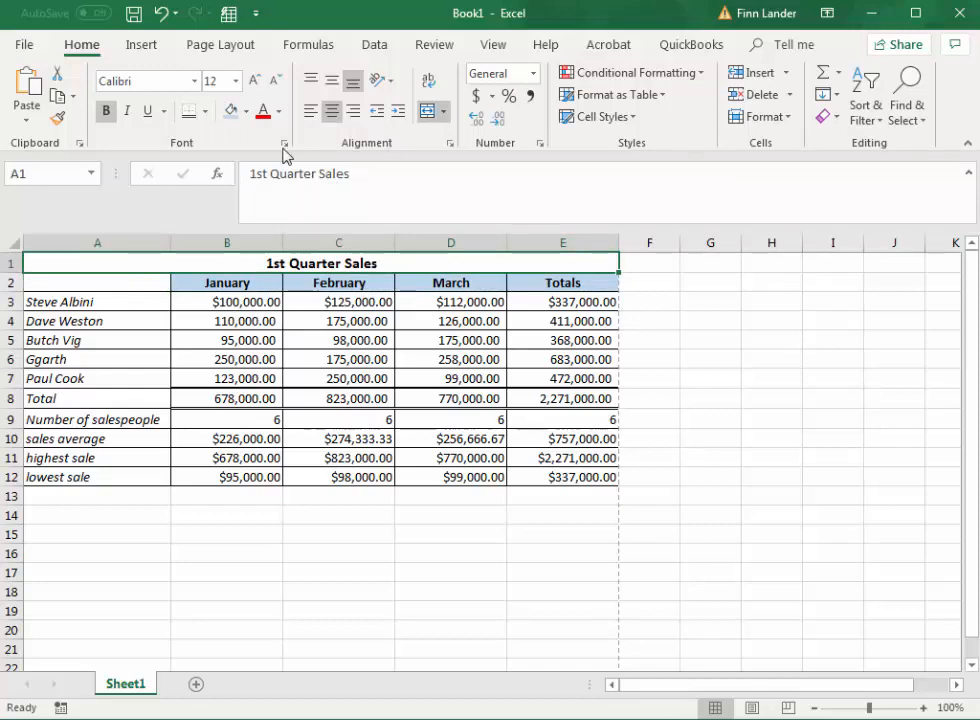
left_click(246, 111)
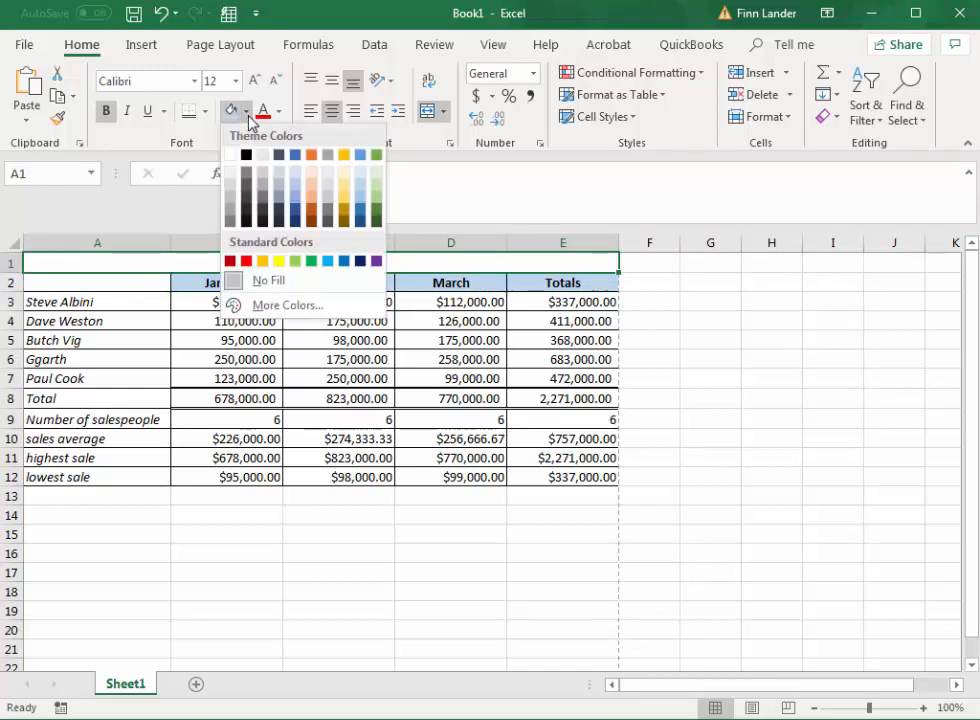
left_click(265, 262)
left_click(504, 501)
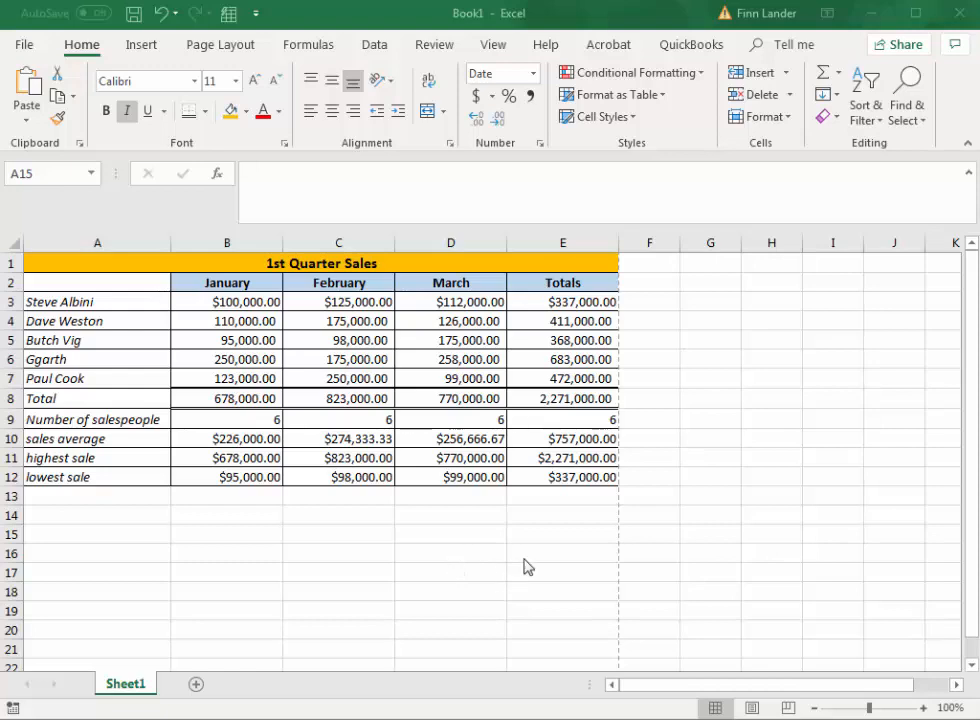
Enter the date 4/3/21 in cell A15 below the sales table.
left_click(85, 539)
left_click(87, 538)
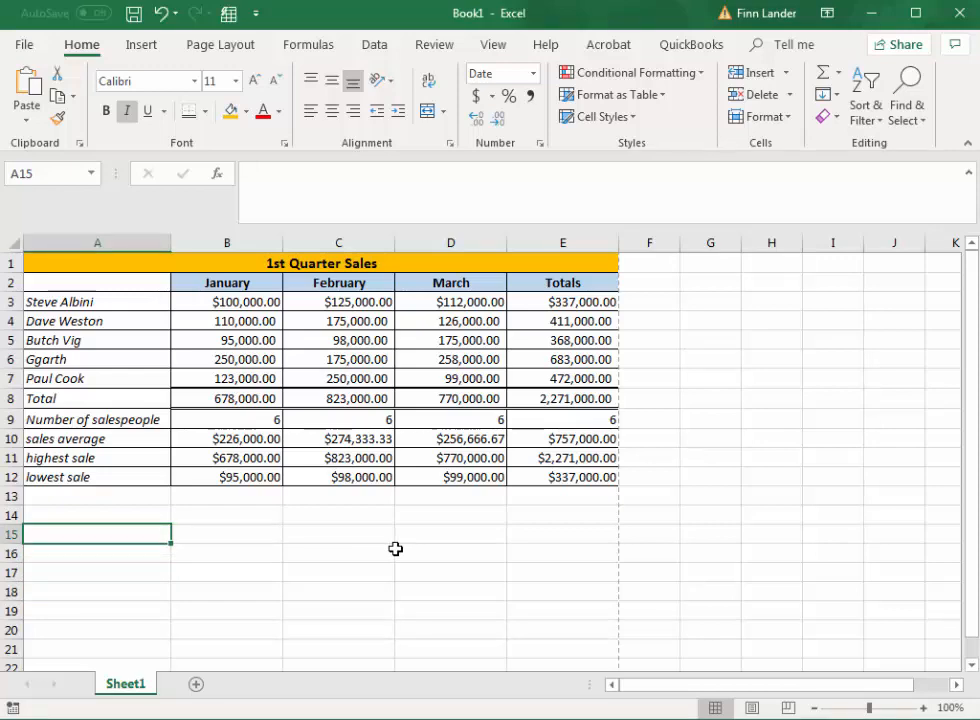
type("4")
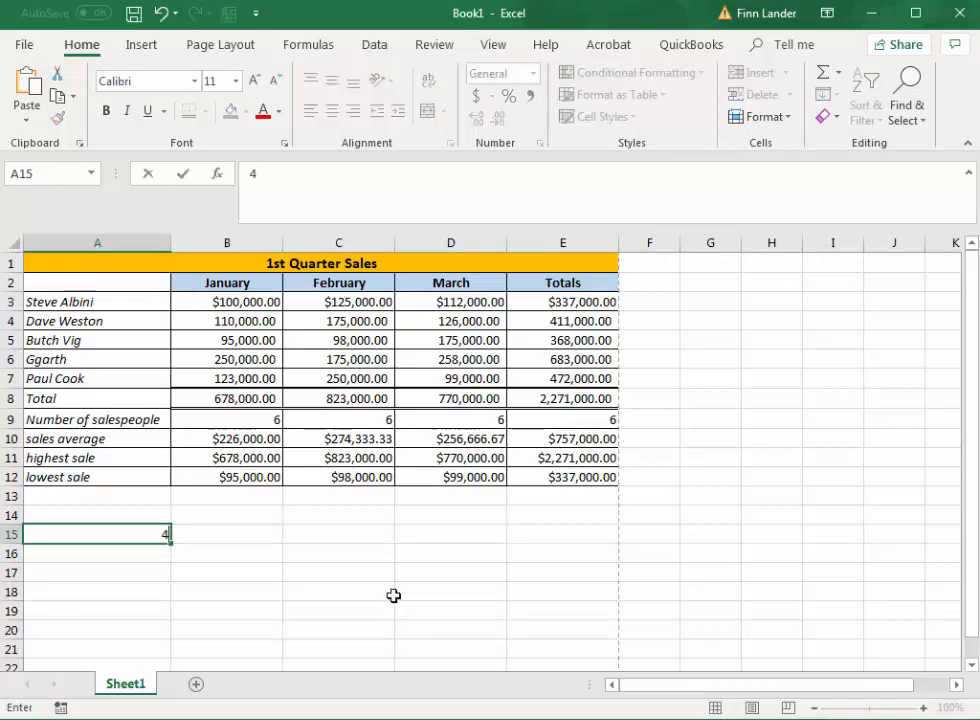
type("/3/21")
key("Tab")
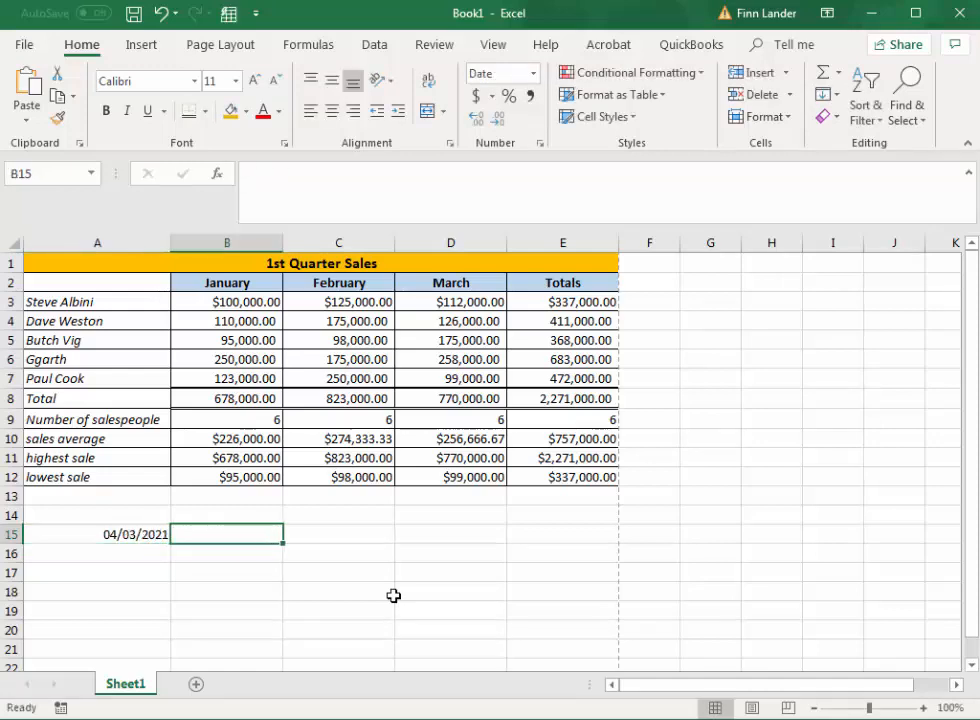
Fill the date from A15 down through A20 as a series of consecutive days.
left_click(139, 538)
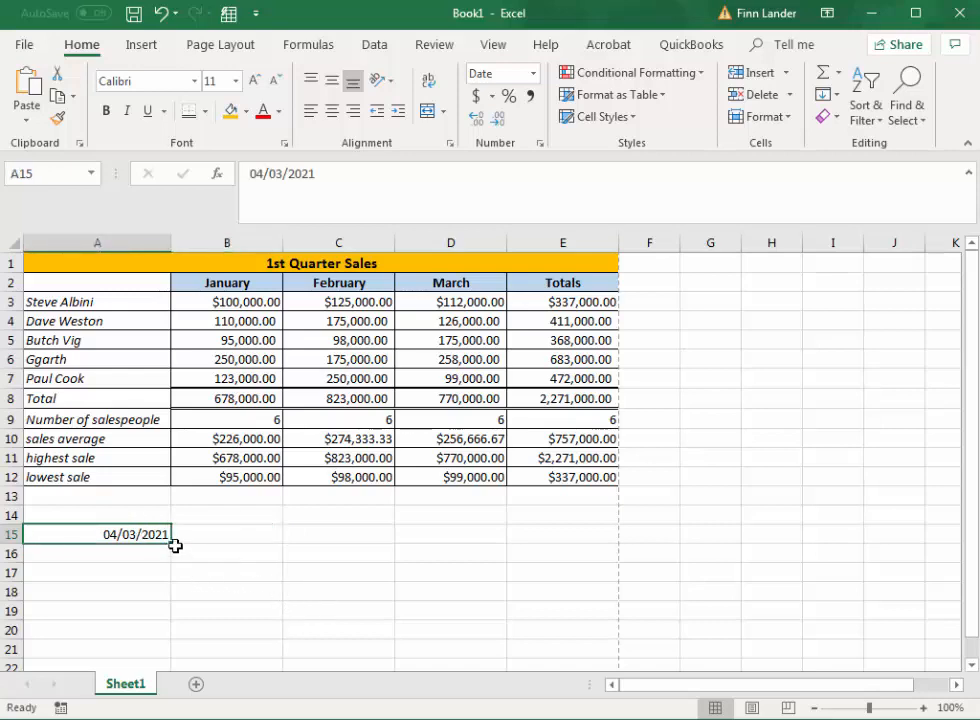
left_click_drag(172, 544, 174, 632)
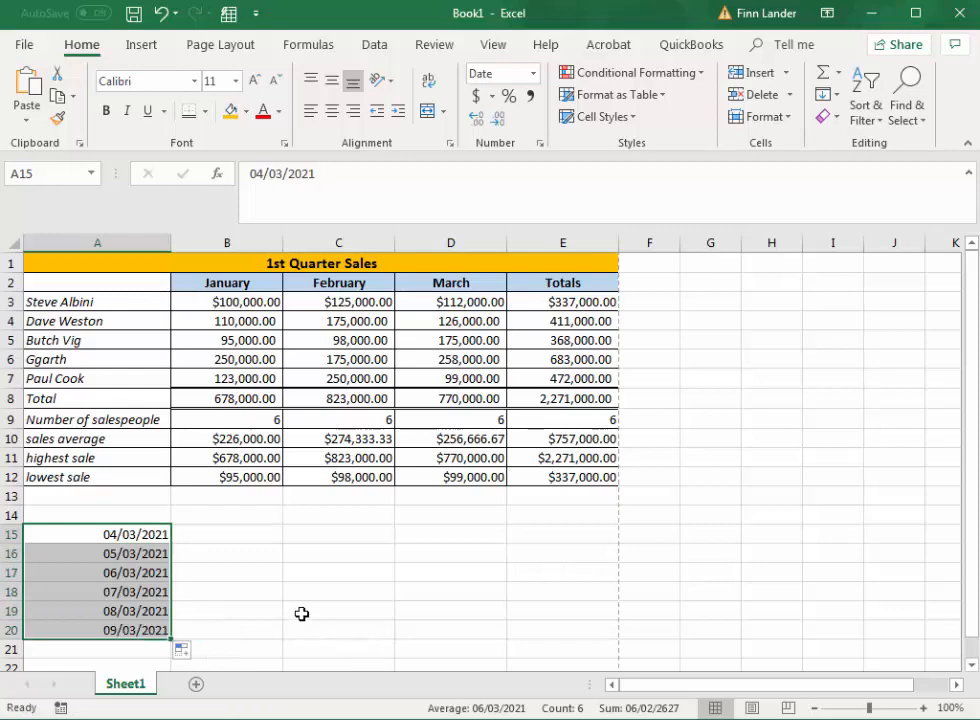
left_click(302, 613)
Format the dates in A15:A20 with the "March 14, 2012" date type, keeping the English (Canada) locale.
left_click_drag(136, 534, 134, 633)
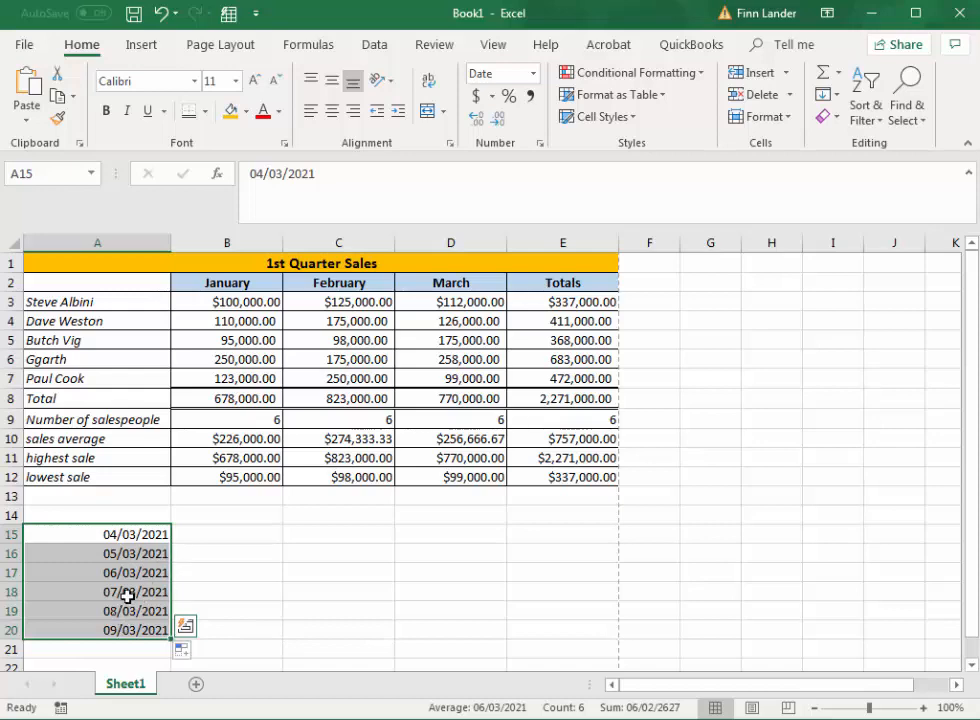
left_click(533, 74)
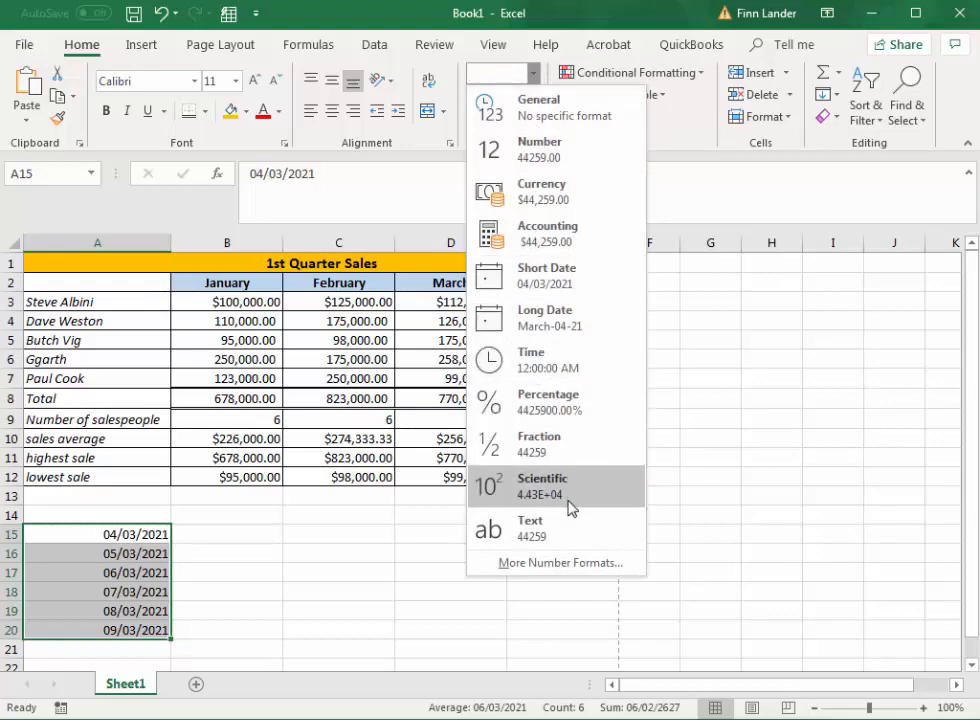
left_click(572, 565)
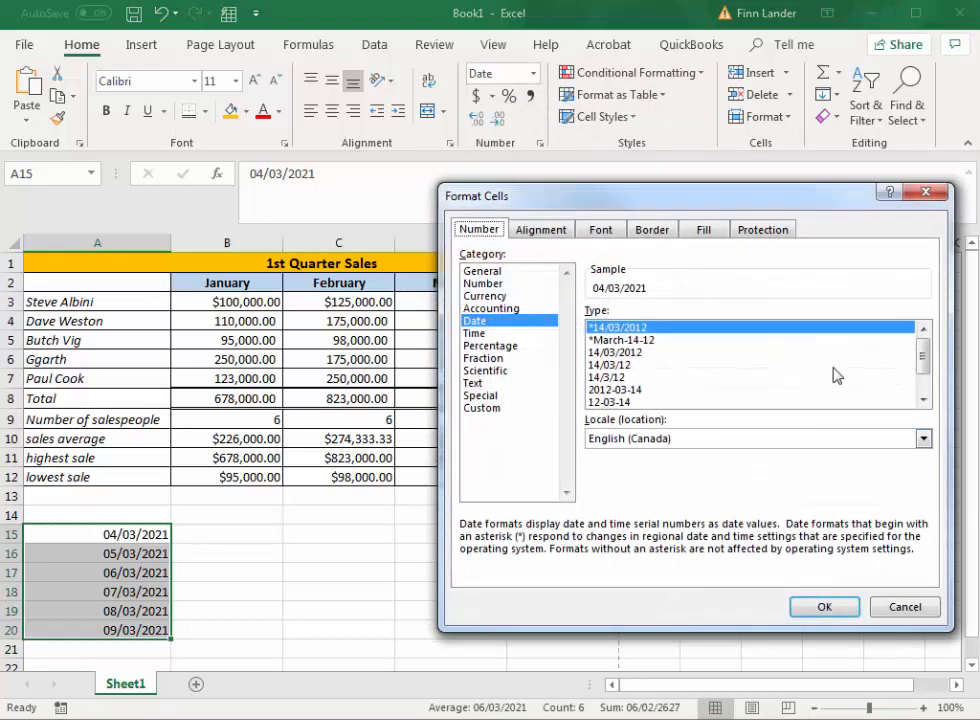
left_click_drag(700, 197, 534, 83)
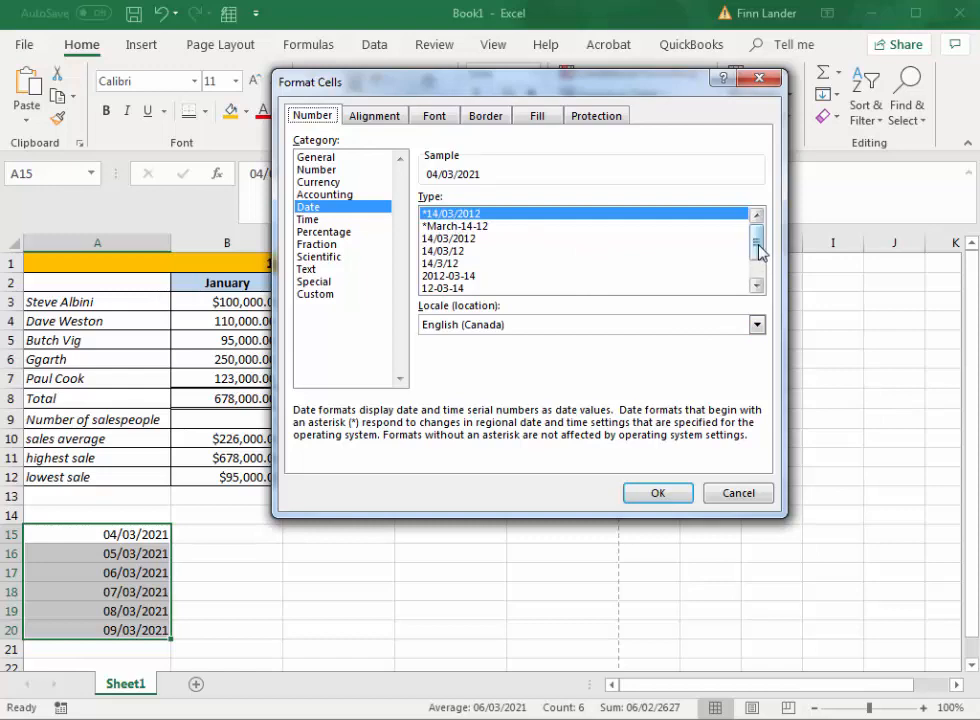
left_click_drag(758, 253, 759, 278)
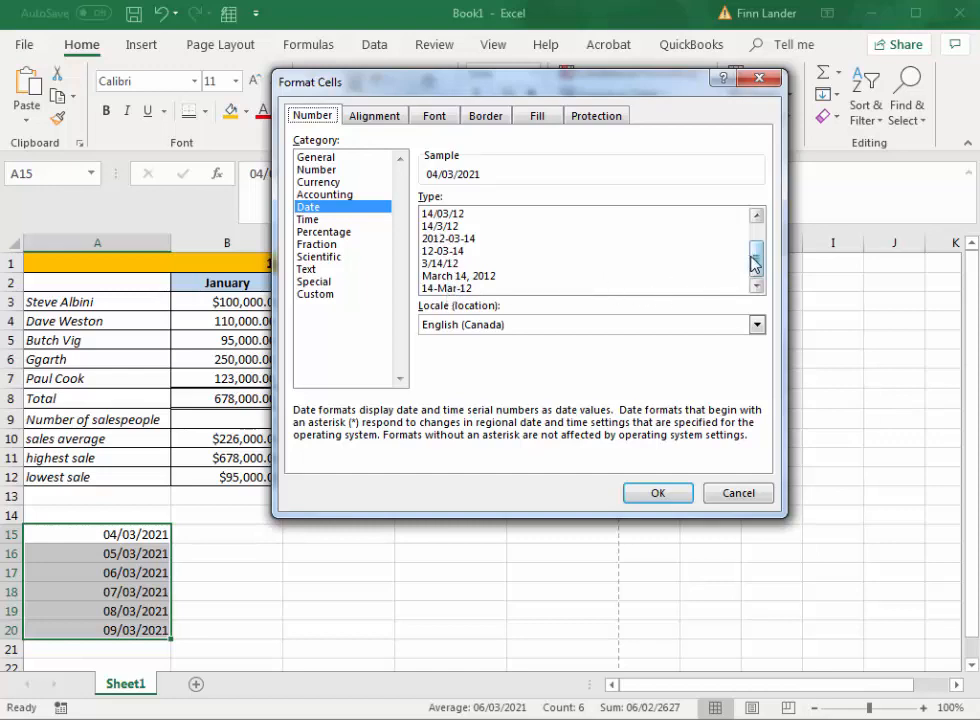
left_click_drag(752, 260, 770, 273)
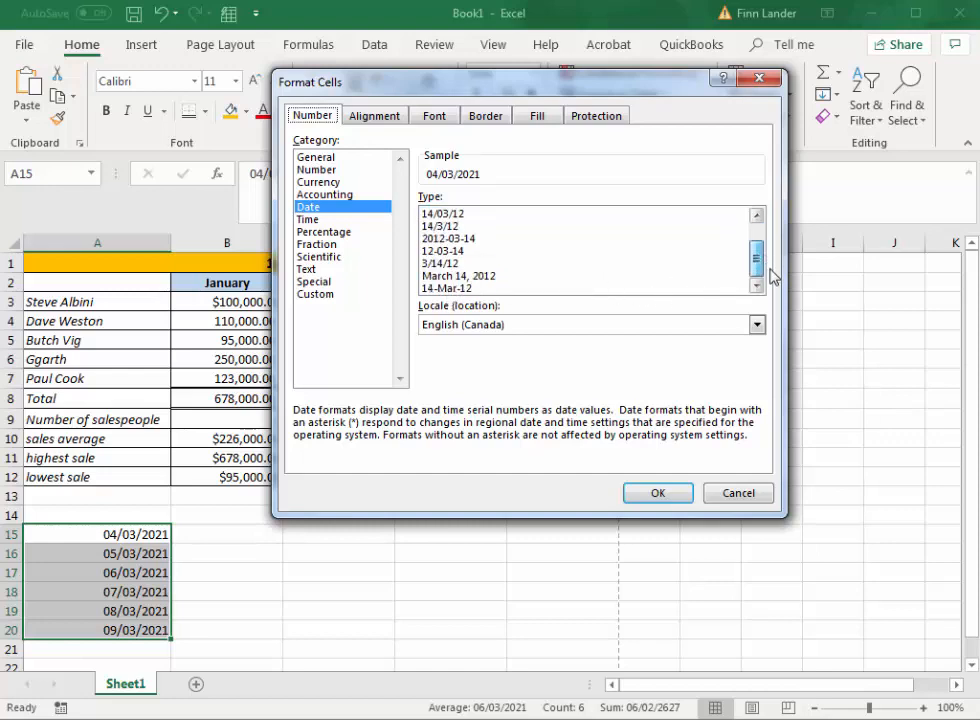
left_click(458, 276)
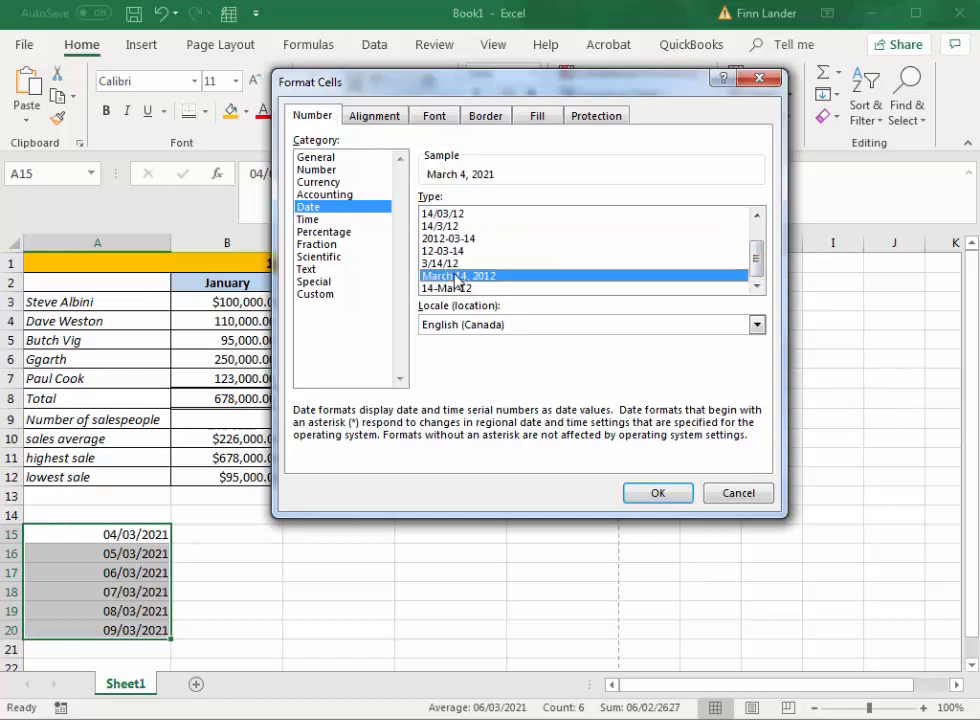
left_click(657, 493)
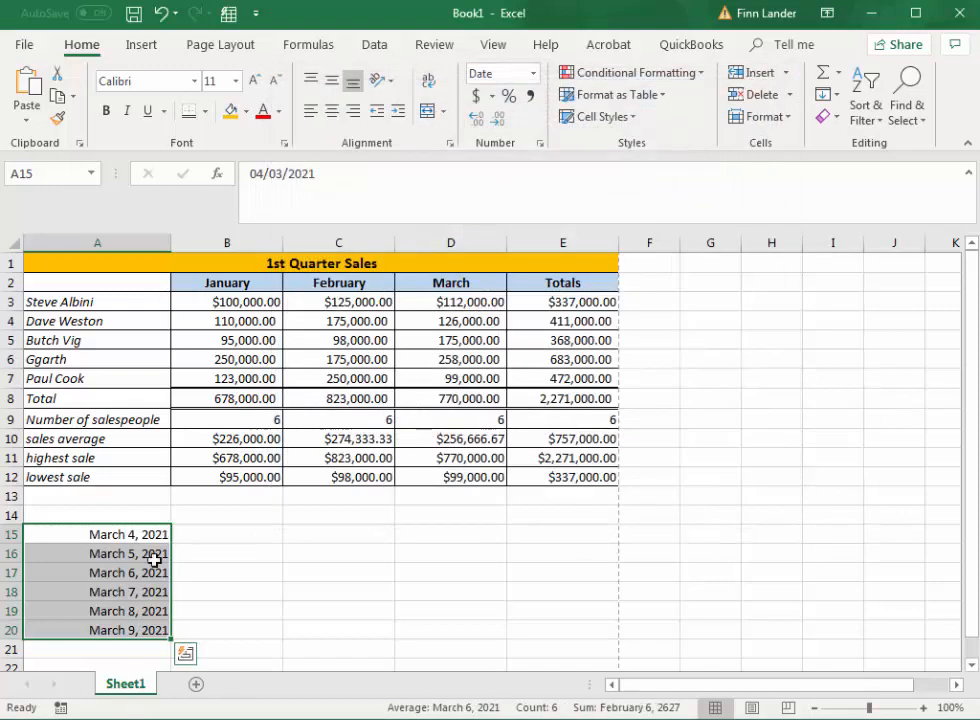